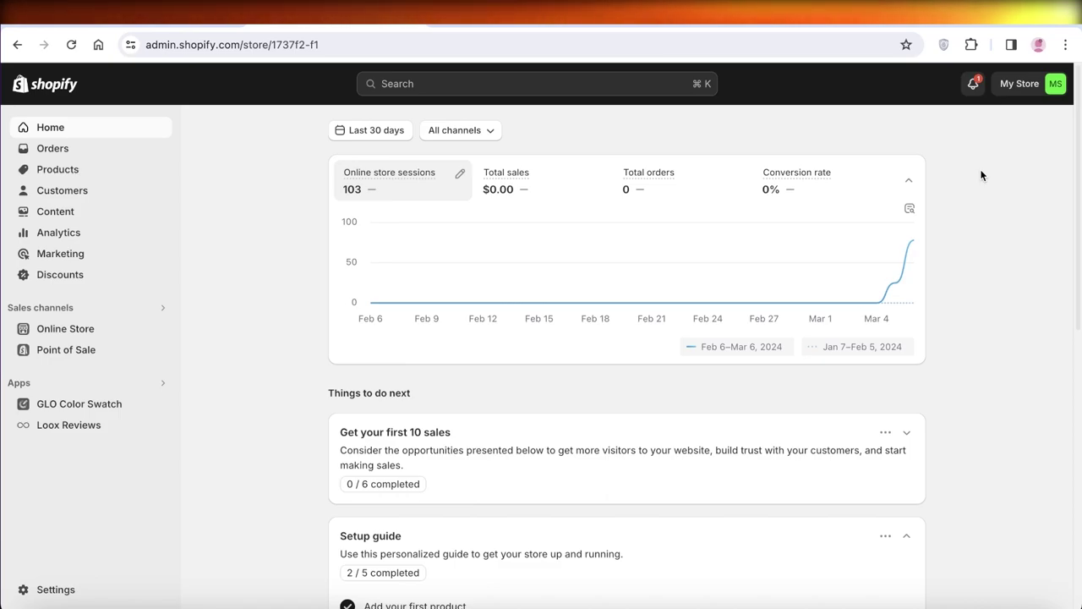
Find and open the Silk Pleated Dress product from the Products list.
{"action": "scroll", "coordinate": [978, 193], "scroll_direction": "down", "scroll_amount": 1}
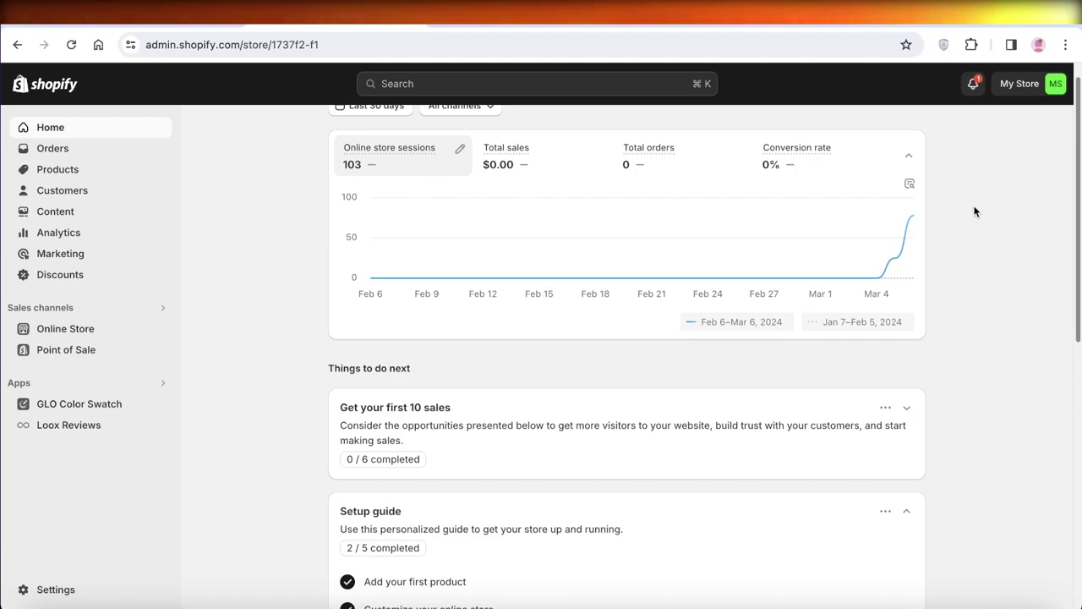
{"action": "left_click", "coordinate": [54, 169]}
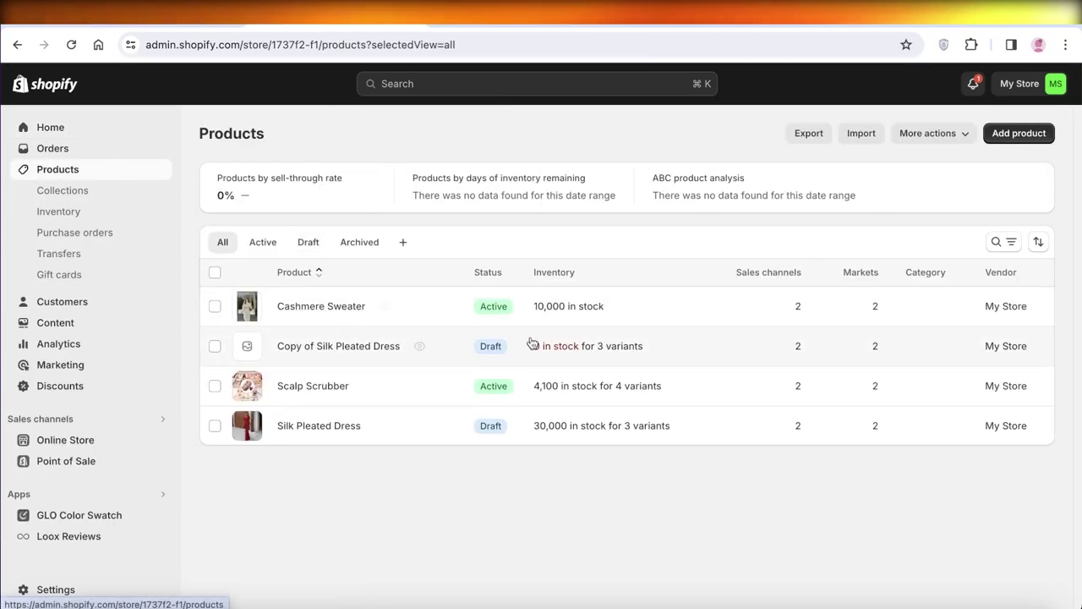
{"action": "left_click", "coordinate": [487, 350]}
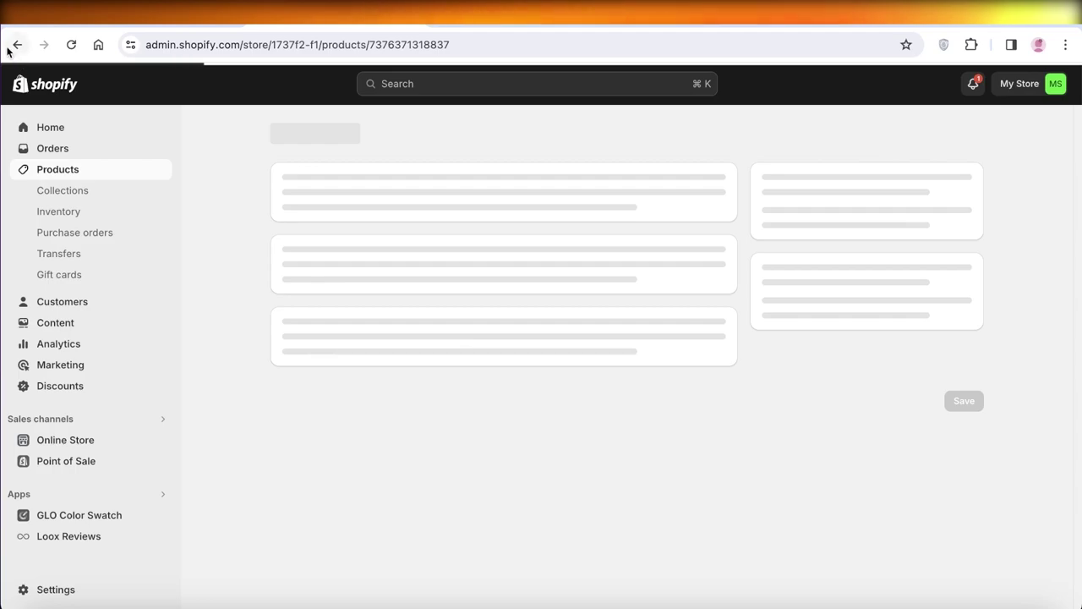
{"action": "left_click", "coordinate": [11, 46]}
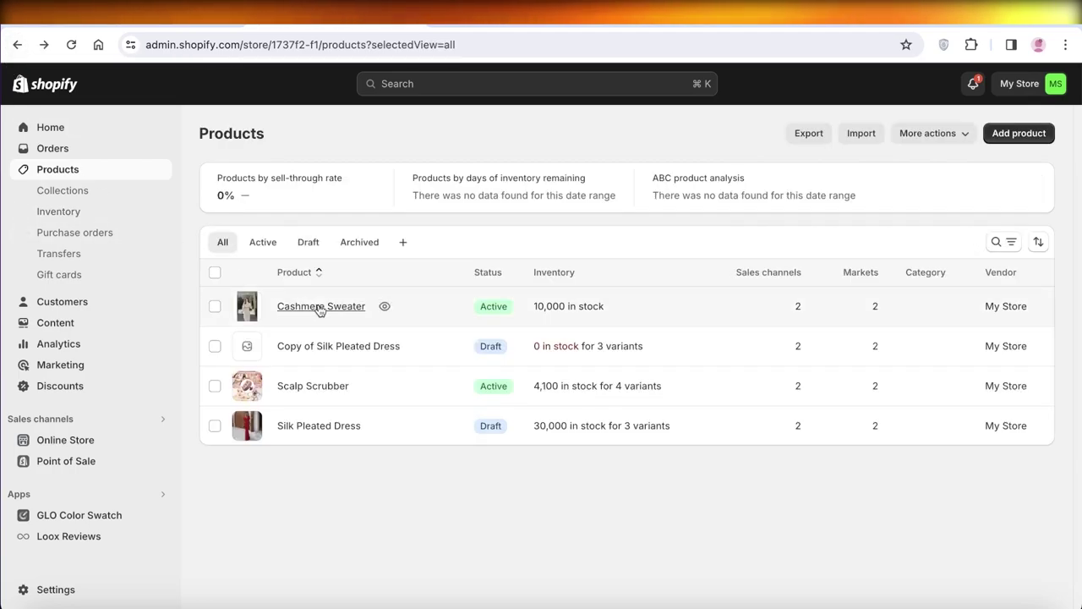
{"action": "left_click", "coordinate": [482, 429]}
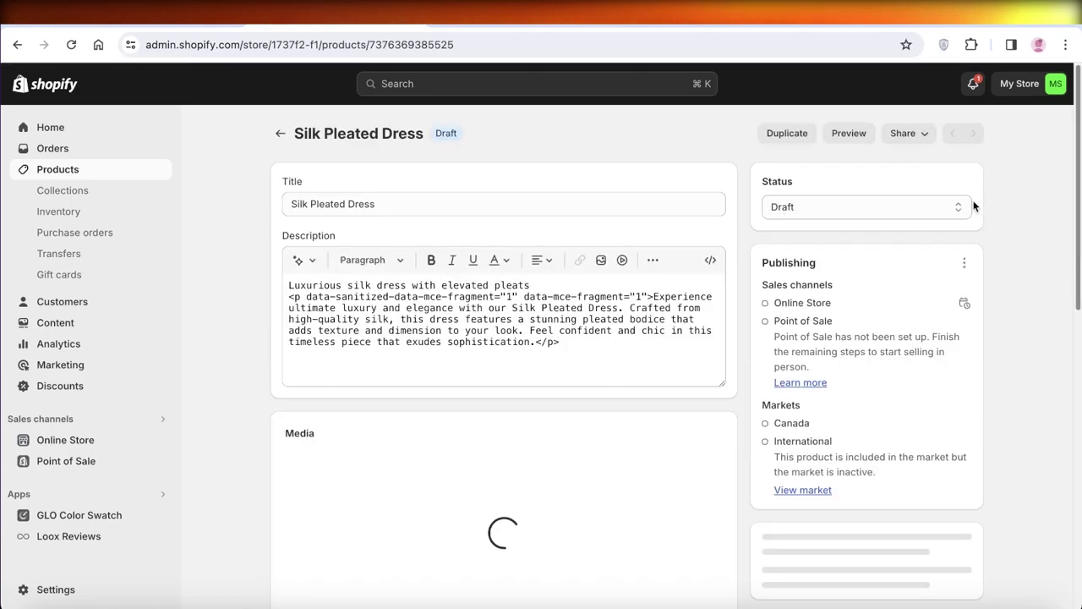
Change Silk Pleated Dress status from Draft to Active, save it, and go to store Settings.
{"action": "left_click", "coordinate": [910, 217]}
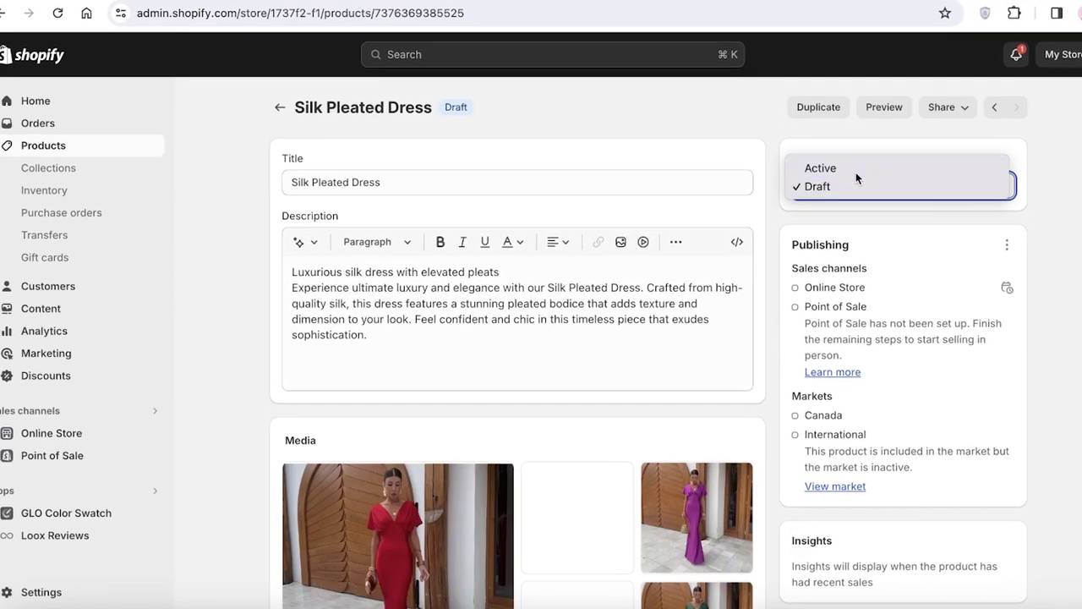
{"action": "left_click", "coordinate": [822, 190]}
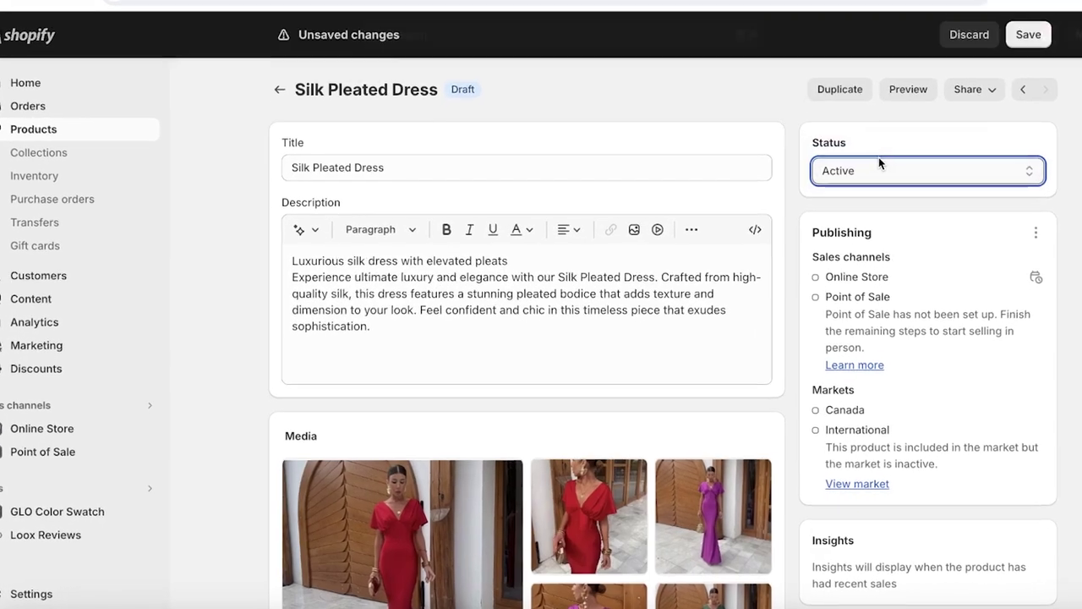
{"action": "left_click", "coordinate": [1038, 28]}
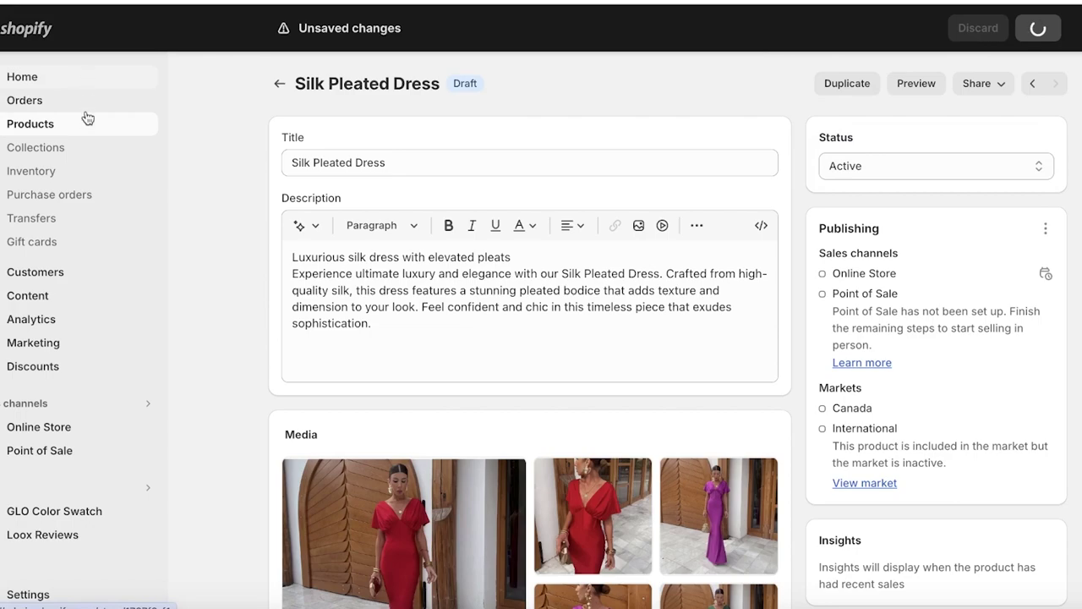
{"action": "left_click", "coordinate": [43, 593]}
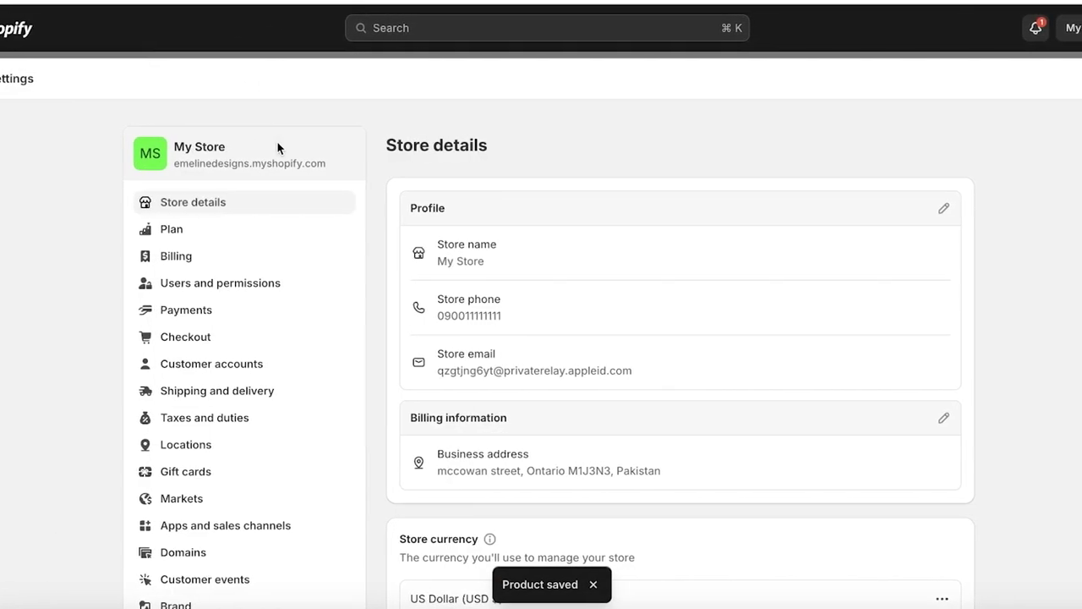
From Apps and sales channels, search the Shopify App Store for 'meta'.
{"action": "left_click", "coordinate": [204, 530]}
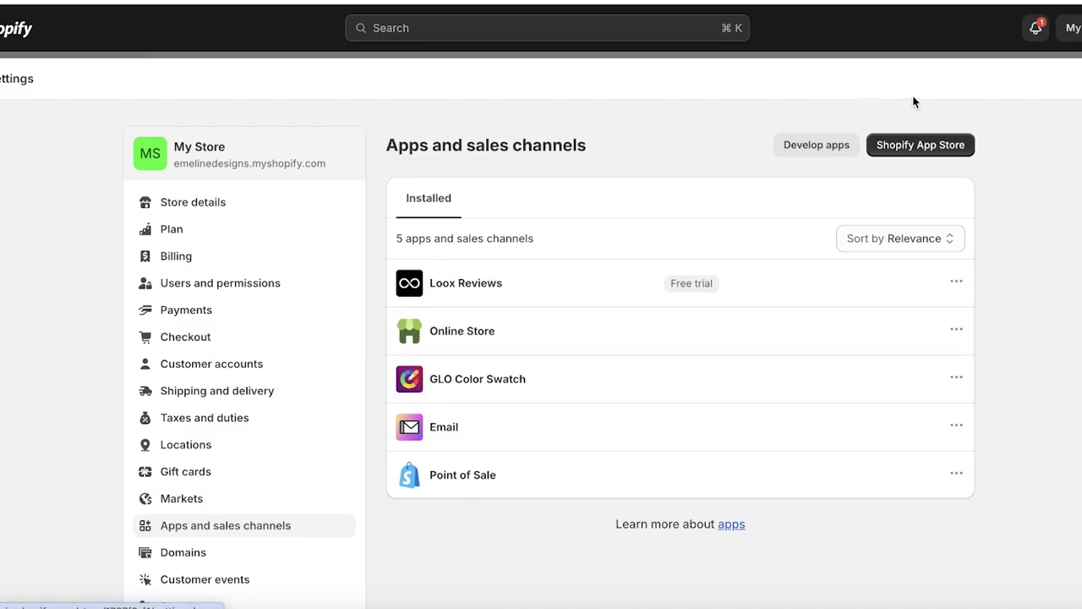
{"action": "left_click", "coordinate": [940, 147]}
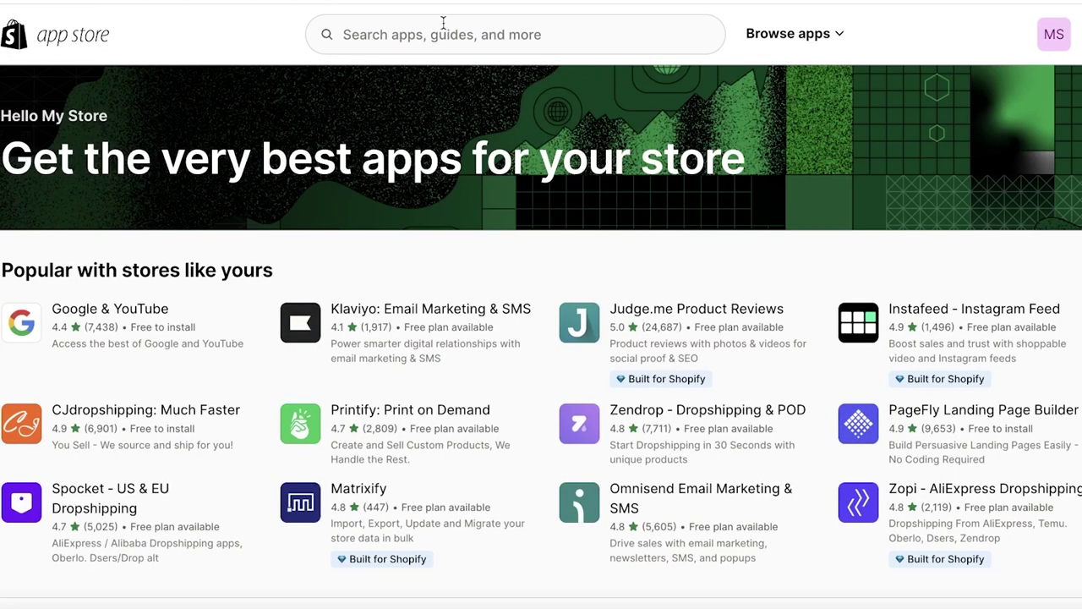
{"action": "left_click", "coordinate": [443, 25]}
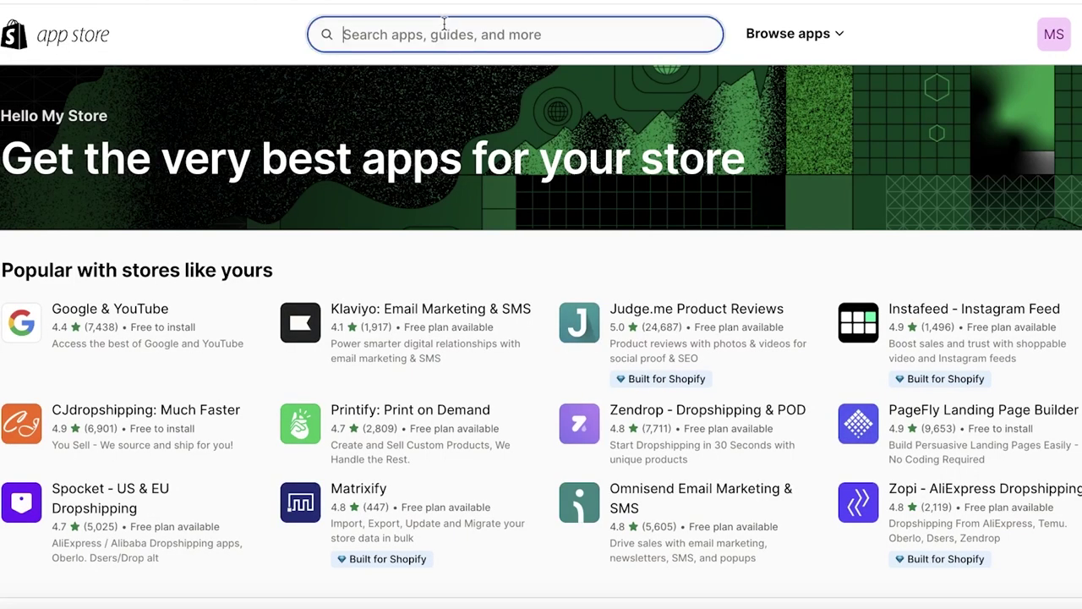
{"action": "type", "text": "meta"}
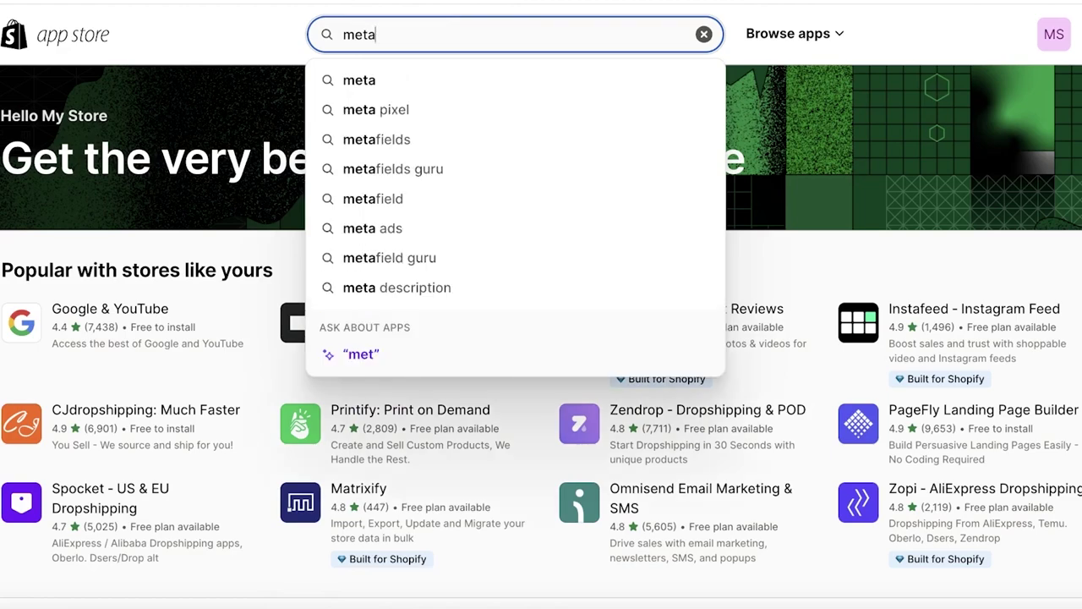
{"action": "key", "text": "Return"}
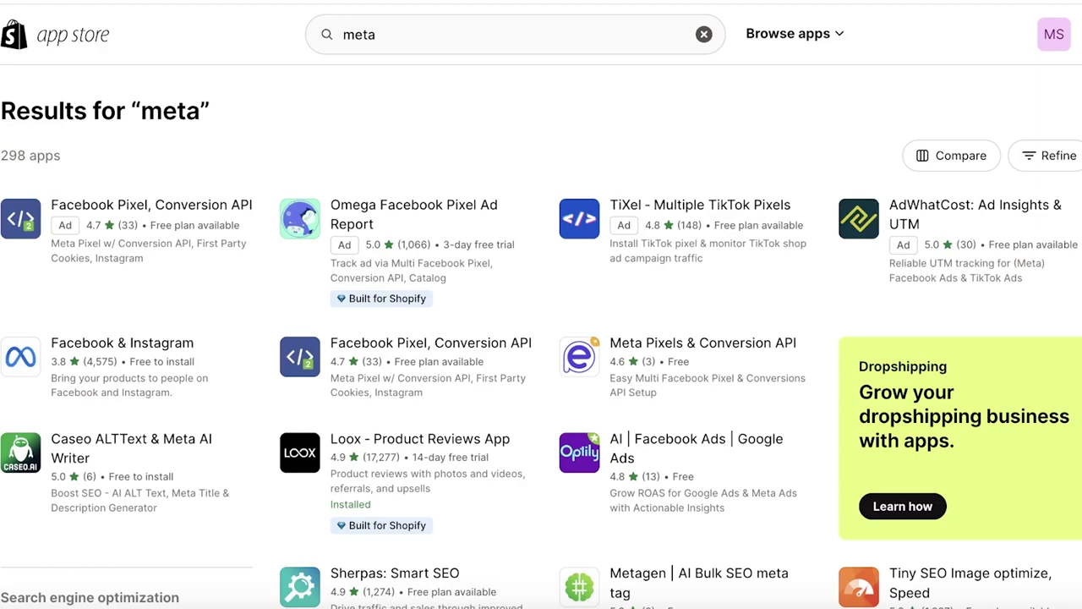
Install the Facebook & Instagram by Meta app, approving its requested data access.
{"action": "left_click", "coordinate": [19, 362]}
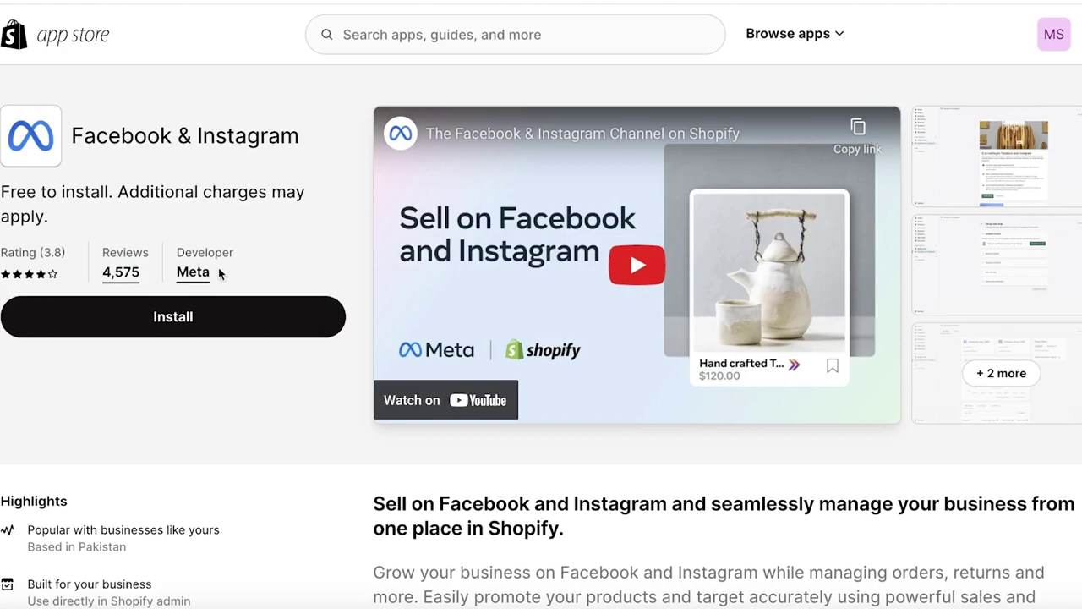
{"action": "left_click", "coordinate": [220, 321]}
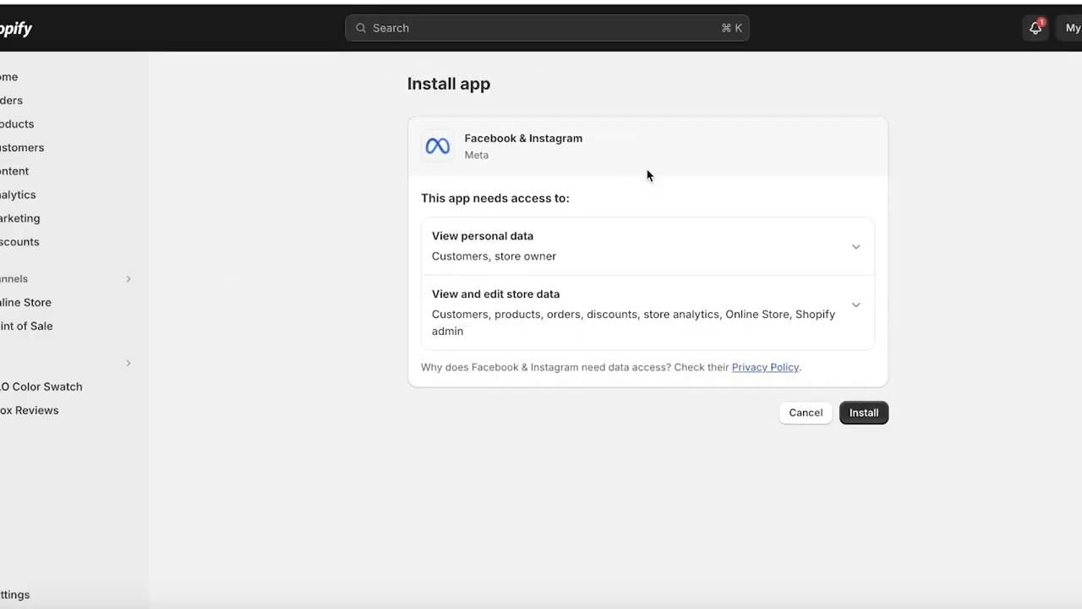
{"action": "left_click", "coordinate": [864, 412]}
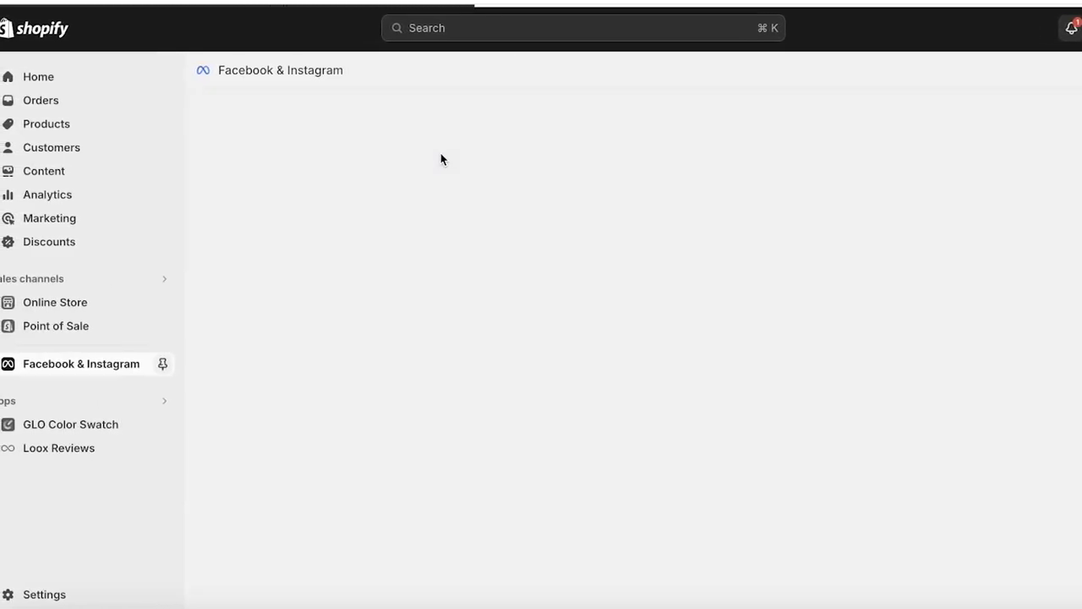
Pin Facebook & Instagram to the sidebar's sales channels.
{"action": "left_click", "coordinate": [160, 365]}
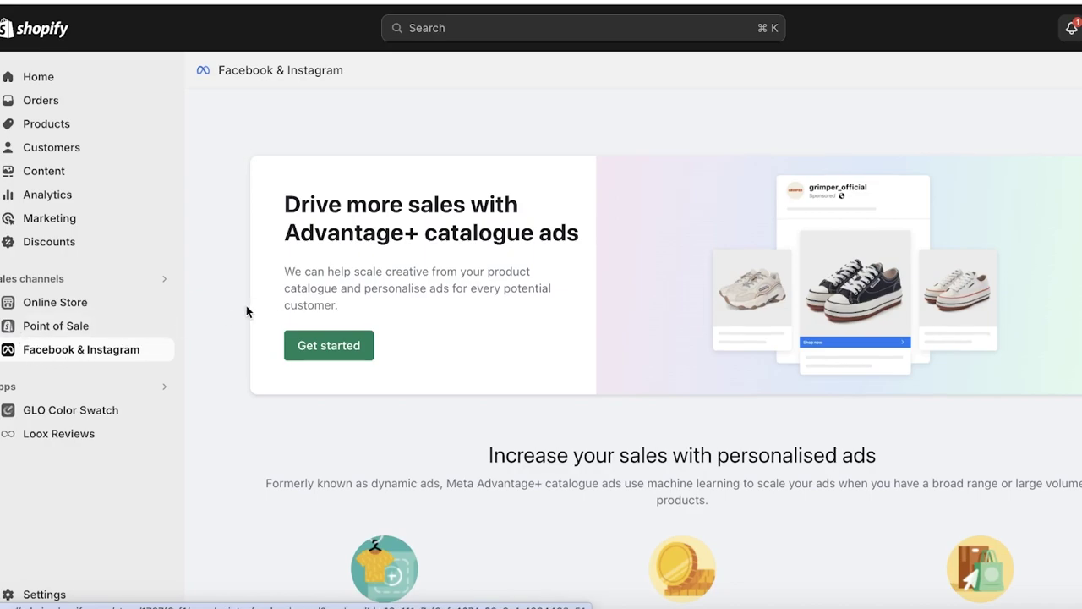
Start the Advantage+ catalogue ads setup and connect the existing Facebook account.
{"action": "scroll", "coordinate": [306, 323], "scroll_direction": "down", "scroll_amount": 1}
{"action": "scroll", "coordinate": [499, 276], "scroll_direction": "down", "scroll_amount": 2}
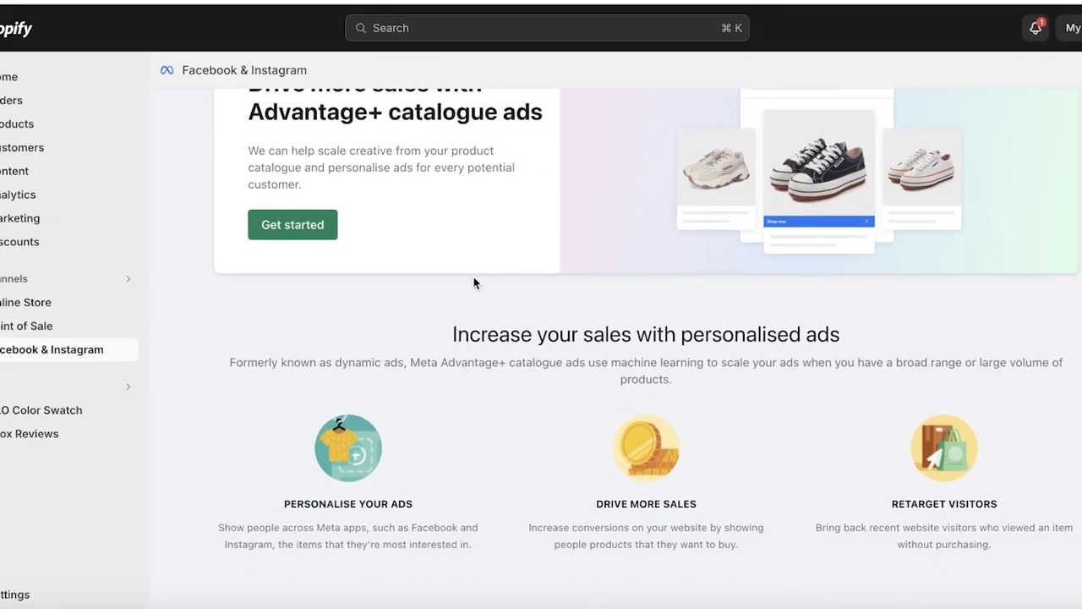
{"action": "scroll", "coordinate": [499, 279], "scroll_direction": "up", "scroll_amount": 3}
{"action": "left_click", "coordinate": [287, 347]}
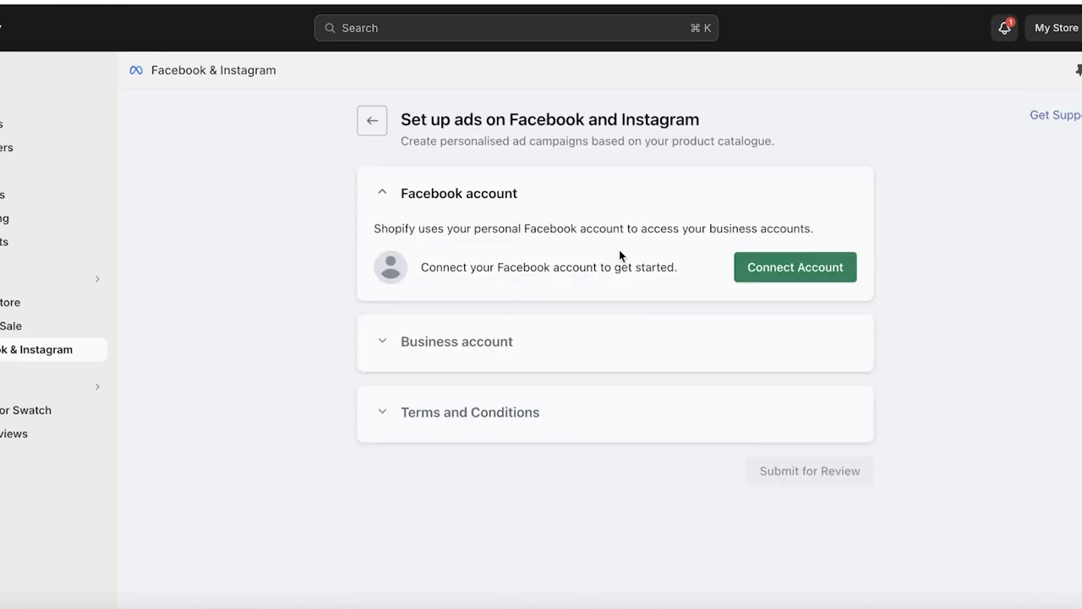
{"action": "left_click", "coordinate": [795, 279]}
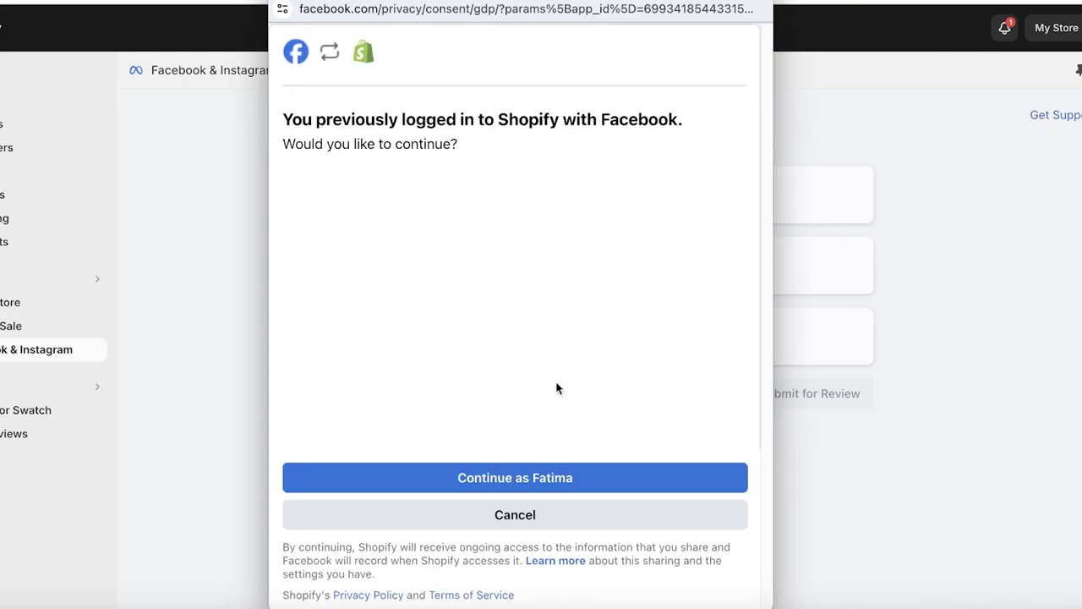
{"action": "left_click", "coordinate": [534, 478]}
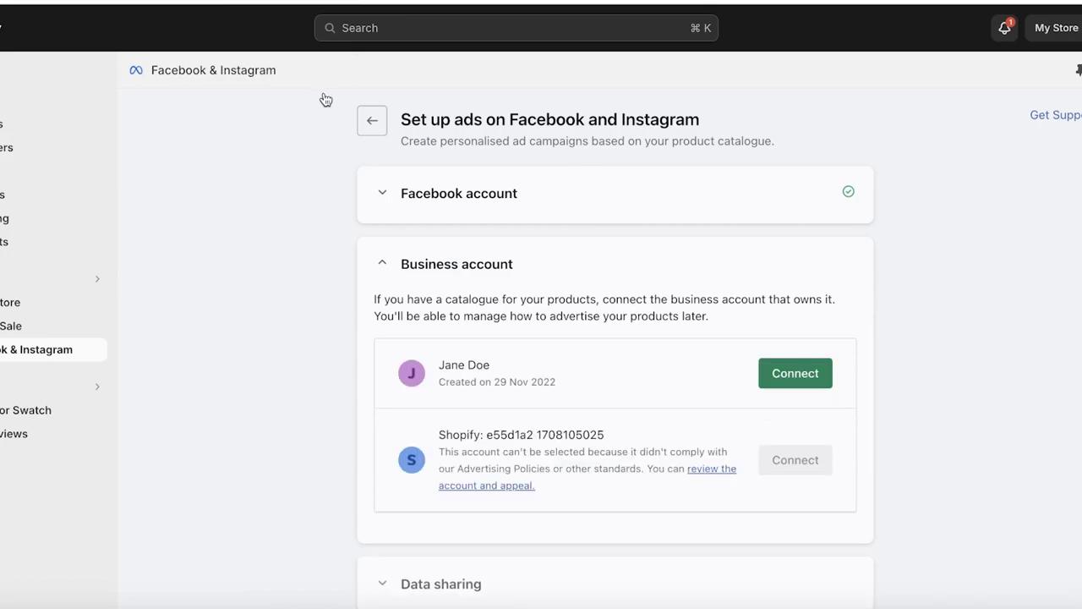
Connect the eligible business account for the catalogue.
{"action": "scroll", "coordinate": [384, 195], "scroll_direction": "down", "scroll_amount": 4}
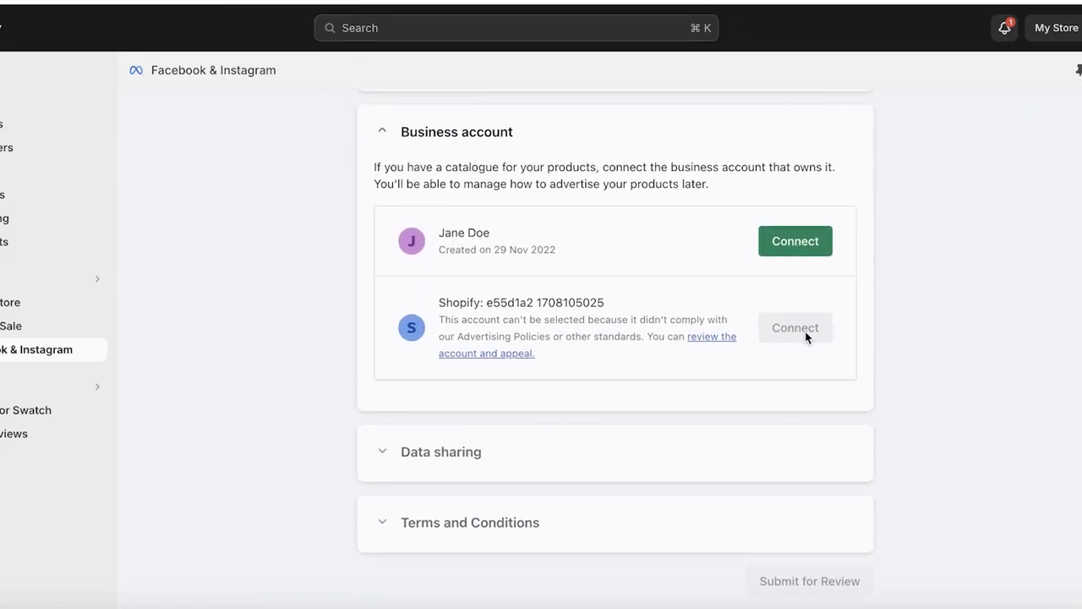
{"action": "scroll", "coordinate": [582, 279], "scroll_direction": "up", "scroll_amount": 1}
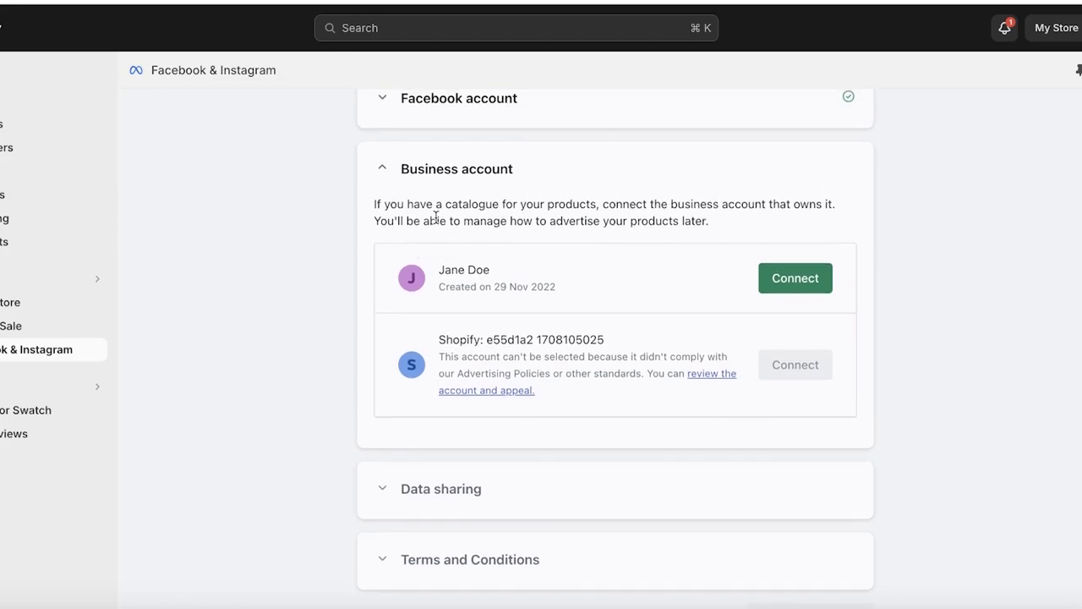
{"action": "left_click", "coordinate": [797, 280]}
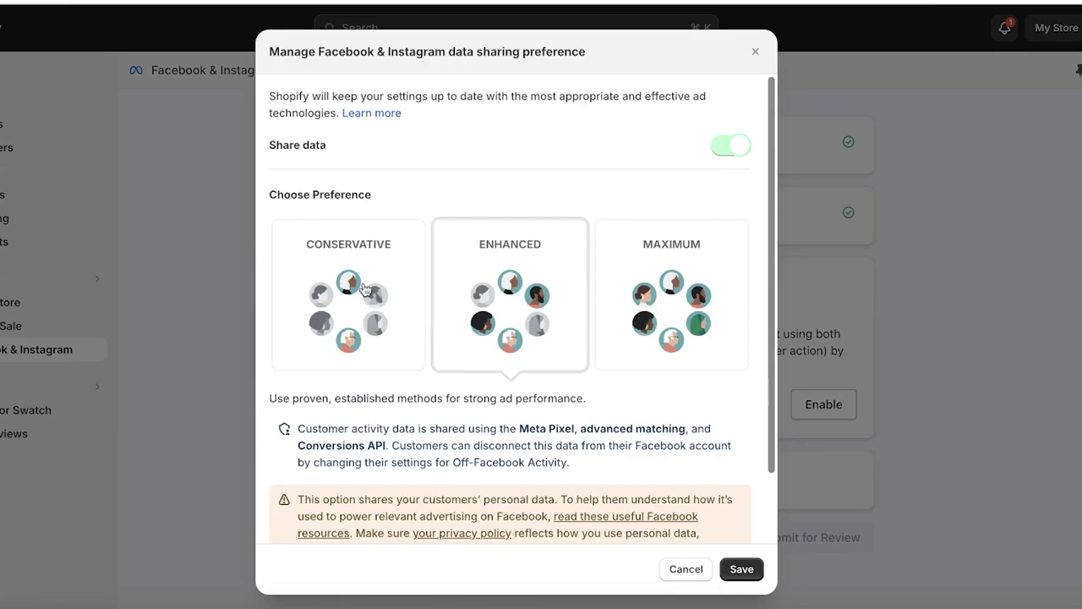
Turn customer data sharing on with the Enhanced preference and save it.
{"action": "left_click", "coordinate": [647, 294]}
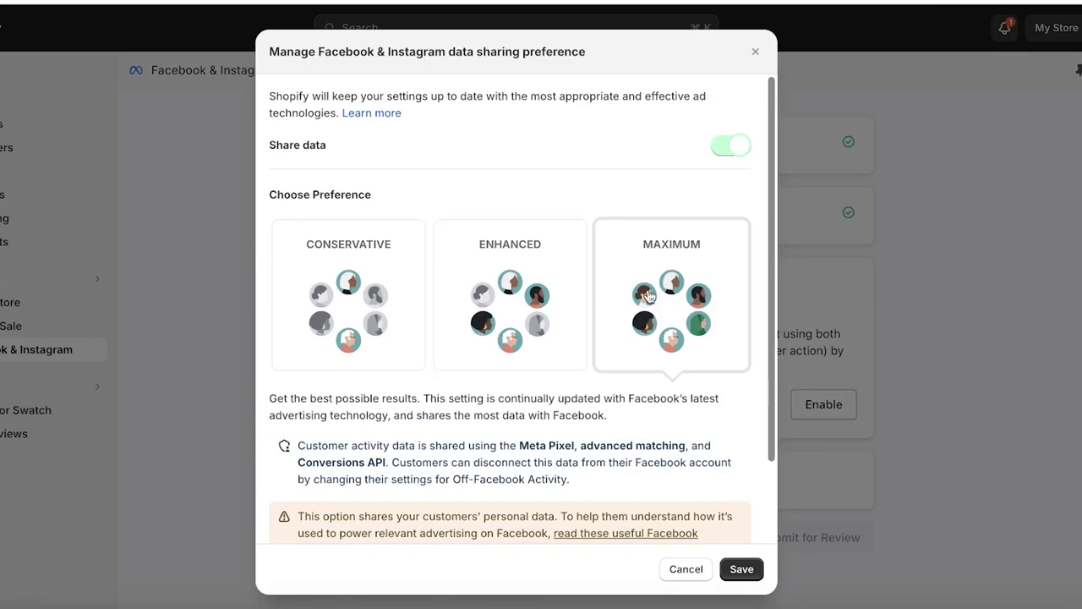
{"action": "left_click", "coordinate": [517, 284]}
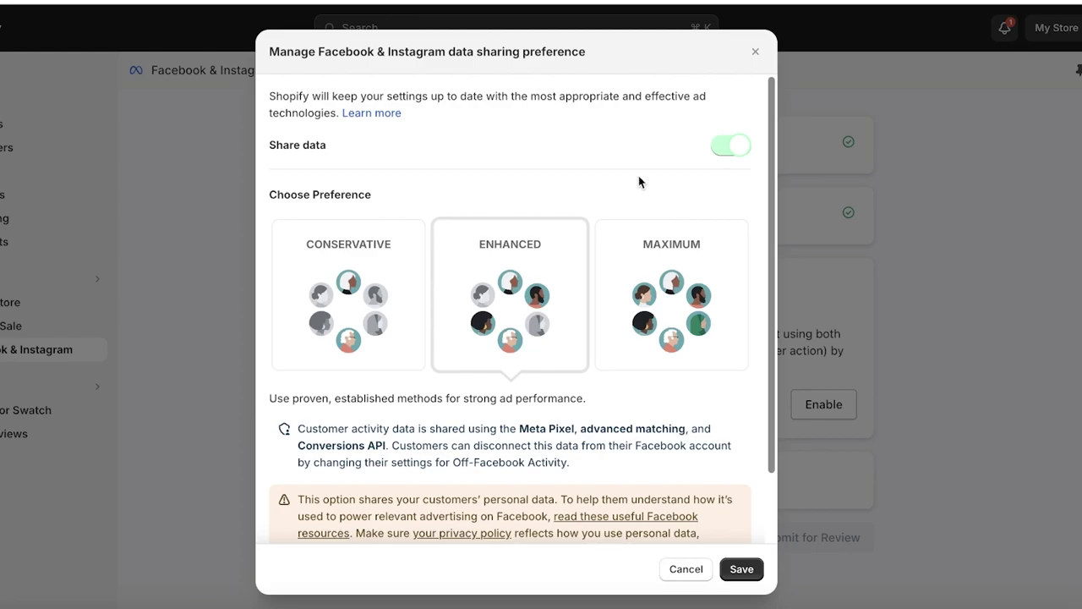
{"action": "scroll", "coordinate": [640, 185], "scroll_direction": "down", "scroll_amount": 2}
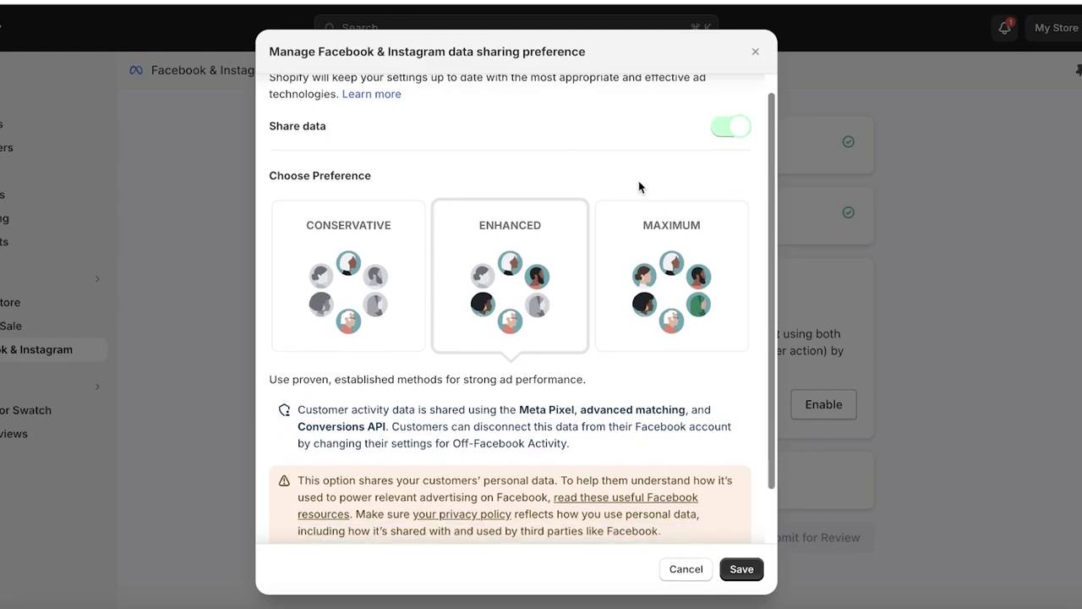
{"action": "scroll", "coordinate": [736, 133], "scroll_direction": "up", "scroll_amount": 2}
{"action": "left_click", "coordinate": [732, 144]}
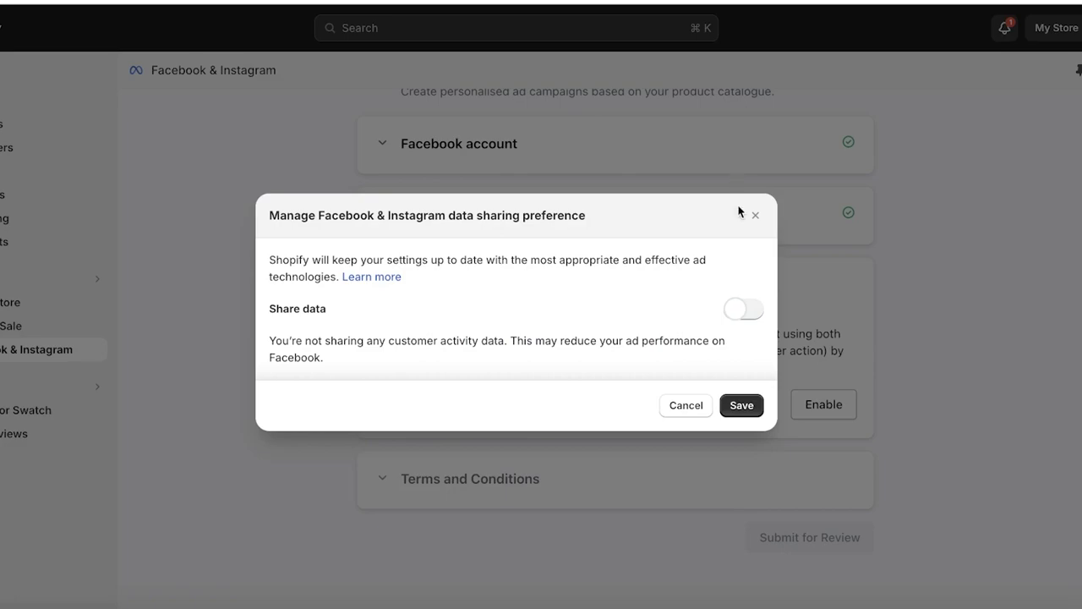
{"action": "left_click", "coordinate": [741, 313]}
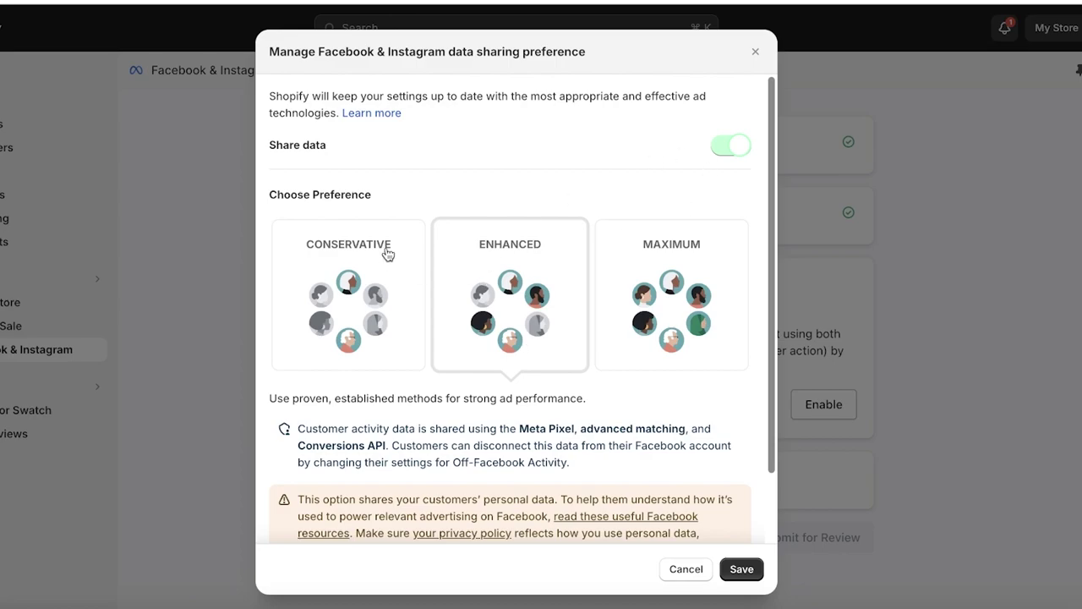
{"action": "left_click", "coordinate": [741, 569]}
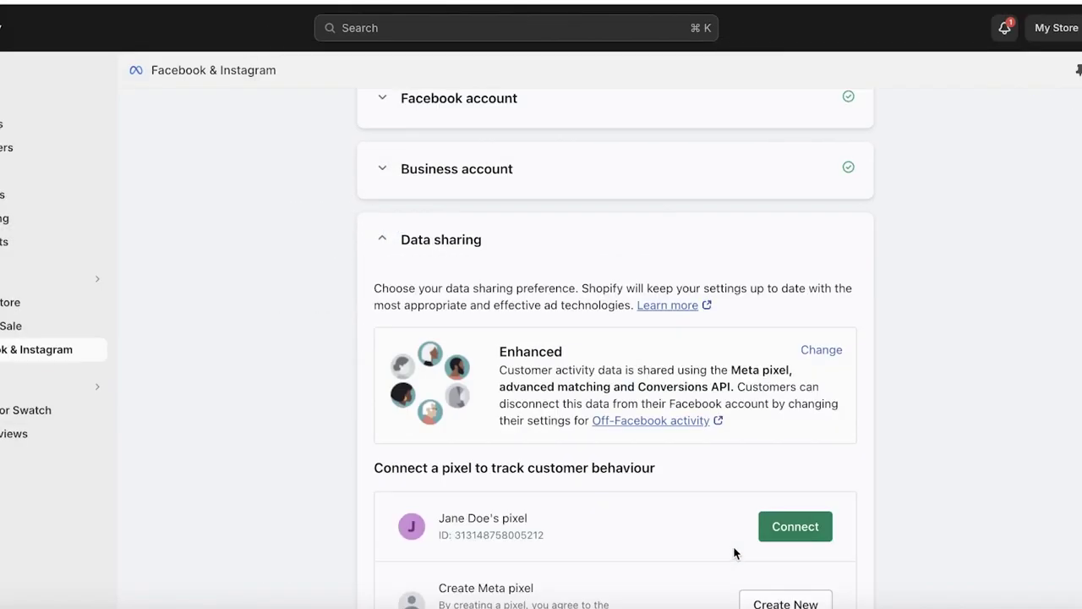
Connect the existing Meta pixel, accept Meta's Product Catalogue Terms, and submit for review.
{"action": "scroll", "coordinate": [918, 397], "scroll_direction": "down", "scroll_amount": 2}
{"action": "scroll", "coordinate": [820, 322], "scroll_direction": "down", "scroll_amount": 1}
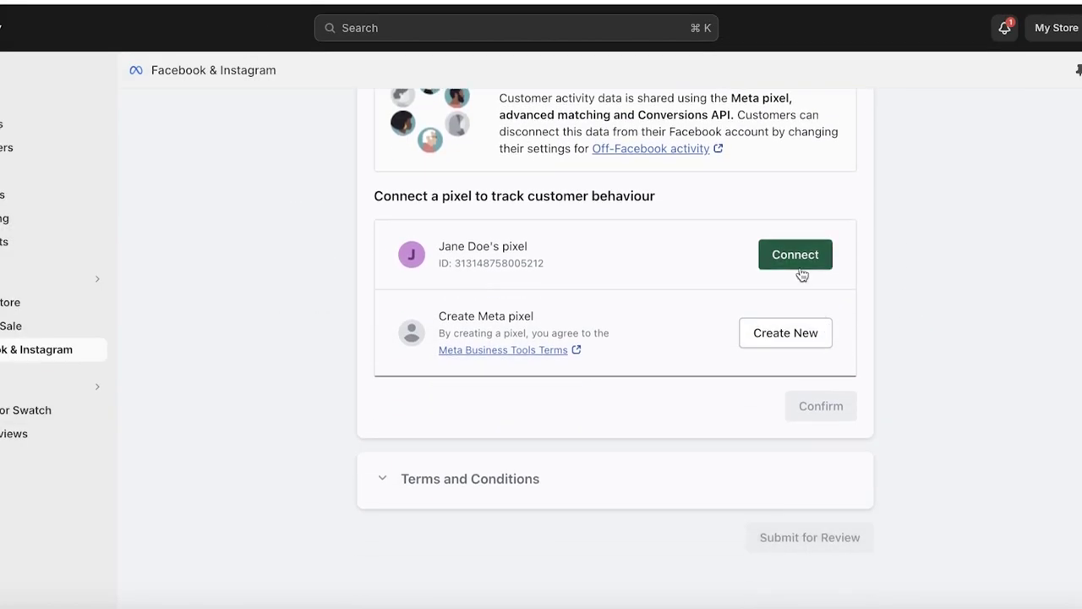
{"action": "left_click", "coordinate": [802, 255]}
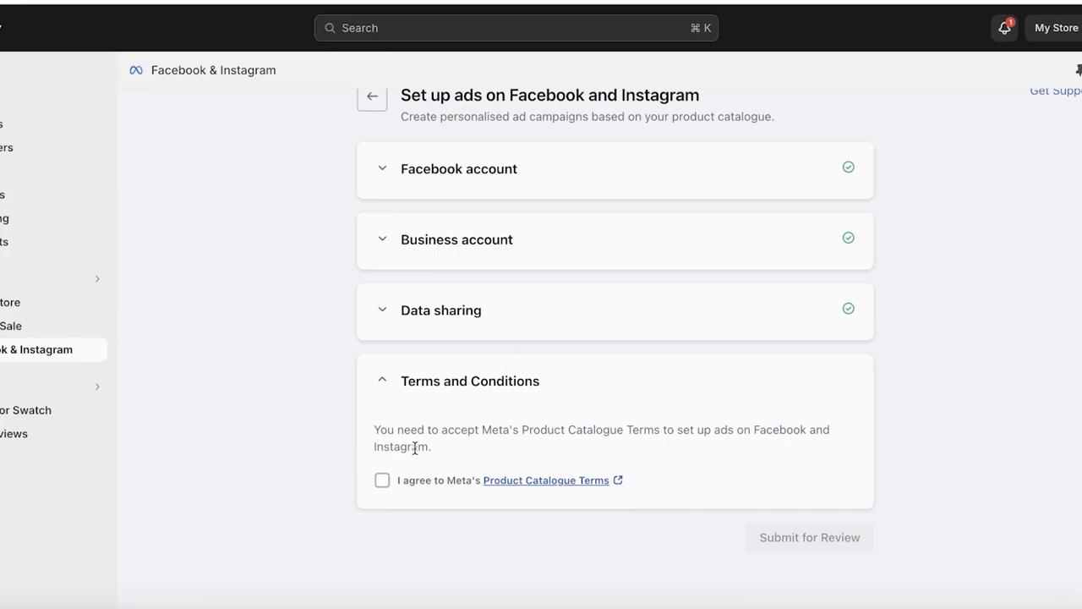
{"action": "left_click", "coordinate": [406, 480]}
{"action": "left_click", "coordinate": [798, 468]}
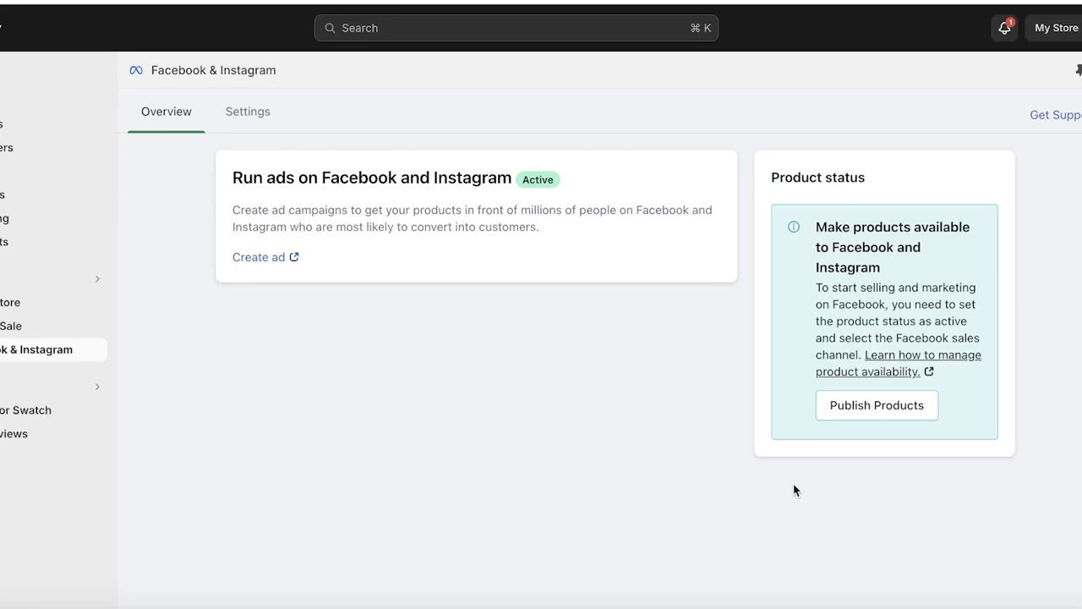
Check in the Facebook & Instagram channel settings that the catalogue shows Synced.
{"action": "left_click", "coordinate": [256, 108]}
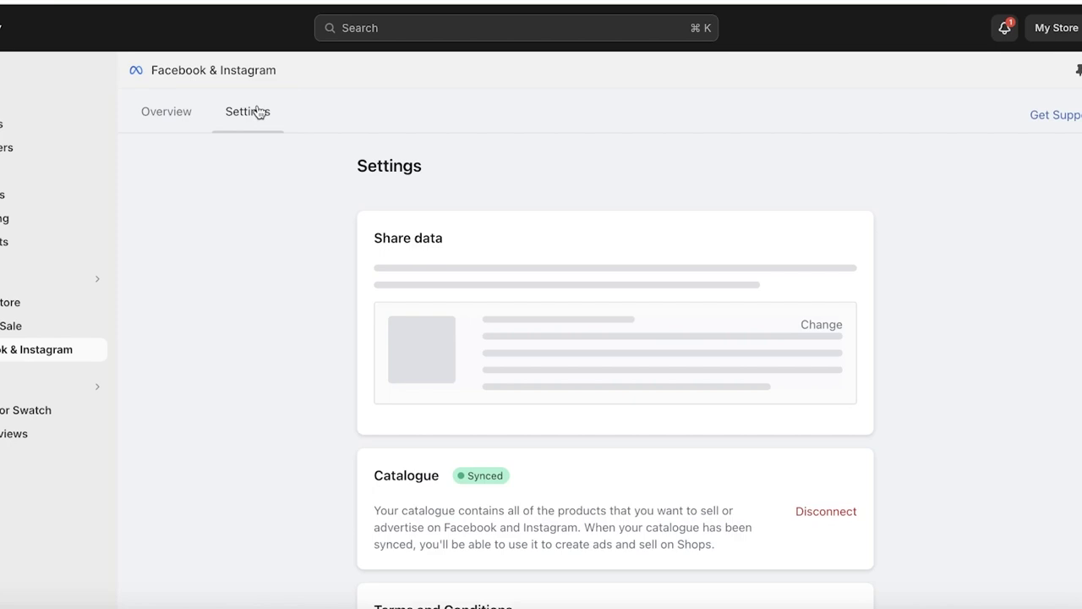
{"action": "scroll", "coordinate": [509, 361], "scroll_direction": "down", "scroll_amount": 5}
{"action": "scroll", "coordinate": [262, 212], "scroll_direction": "up", "scroll_amount": 5}
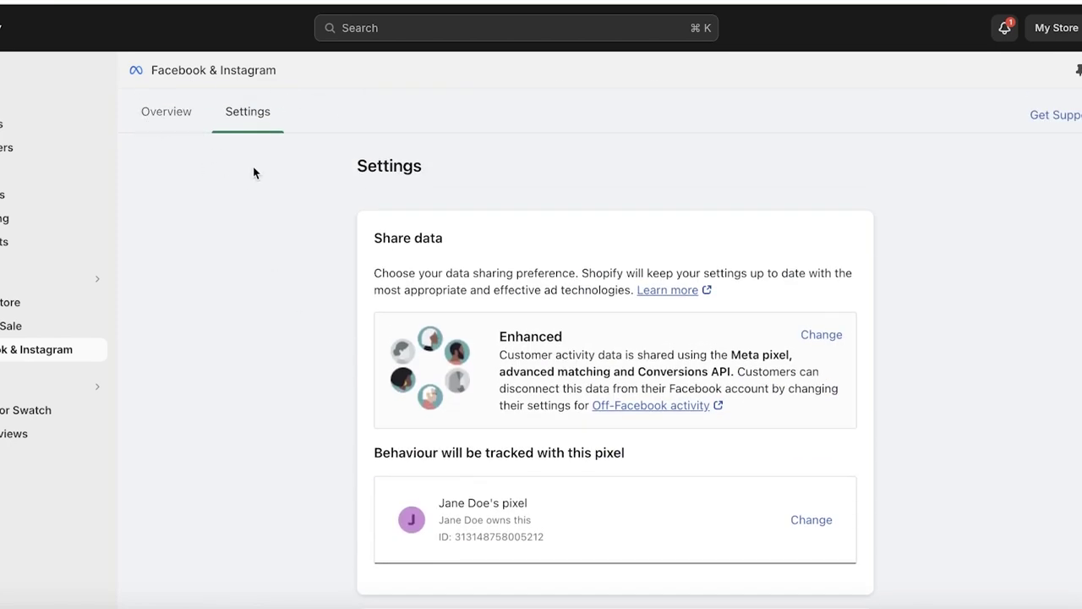
{"action": "key", "text": "alt+Left"}
{"action": "left_click", "coordinate": [217, 123]}
{"action": "left_click", "coordinate": [247, 112]}
{"action": "scroll", "coordinate": [738, 189], "scroll_direction": "down", "scroll_amount": 3}
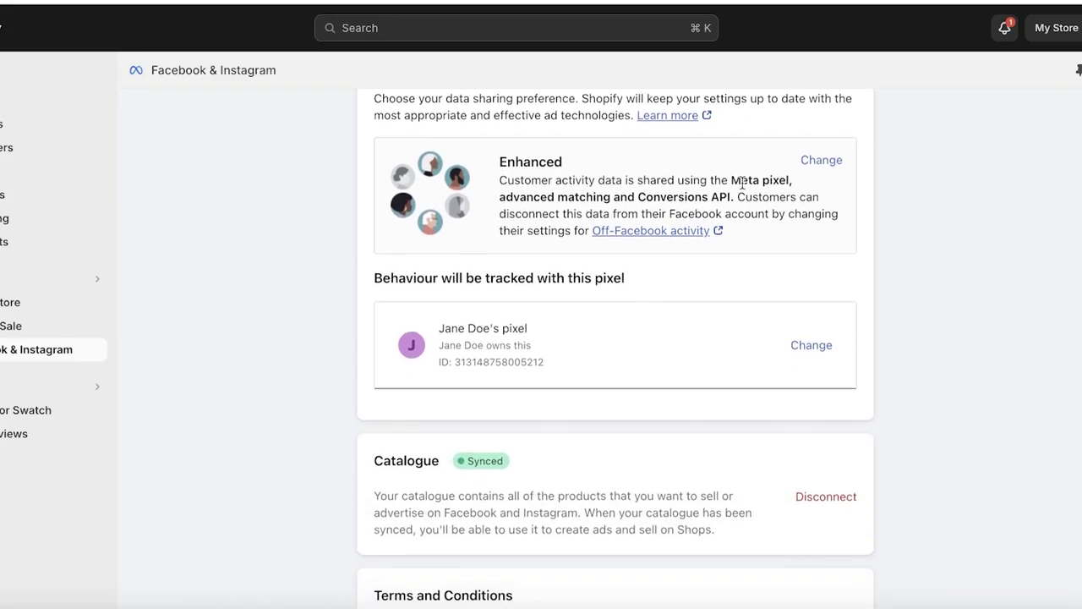
{"action": "scroll", "coordinate": [742, 181], "scroll_direction": "down", "scroll_amount": 2}
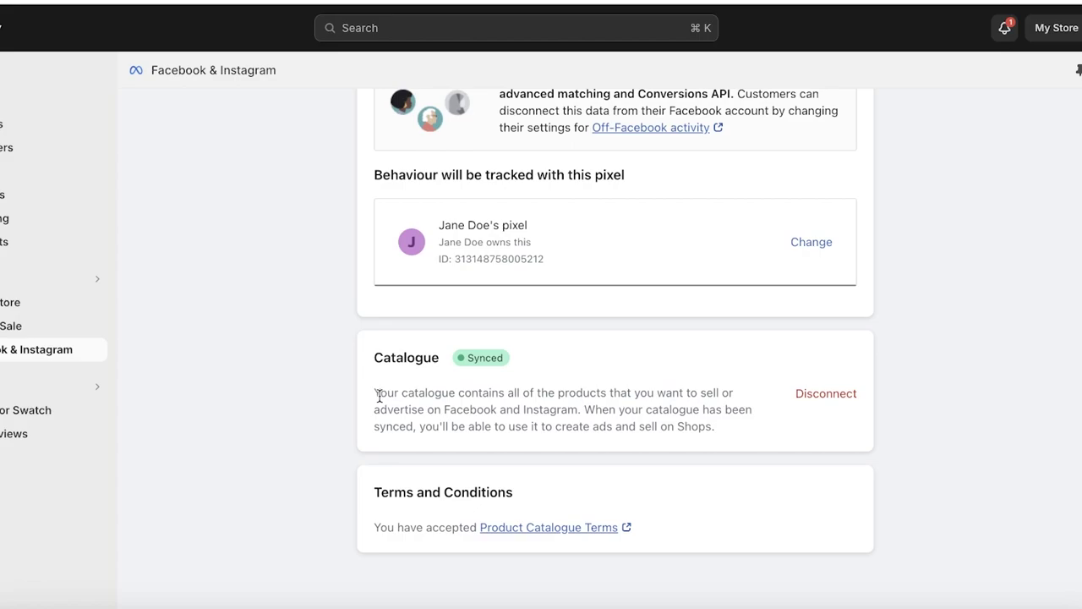
{"action": "left_click_drag", "start_coordinate": [379, 394], "coordinate": [590, 410]}
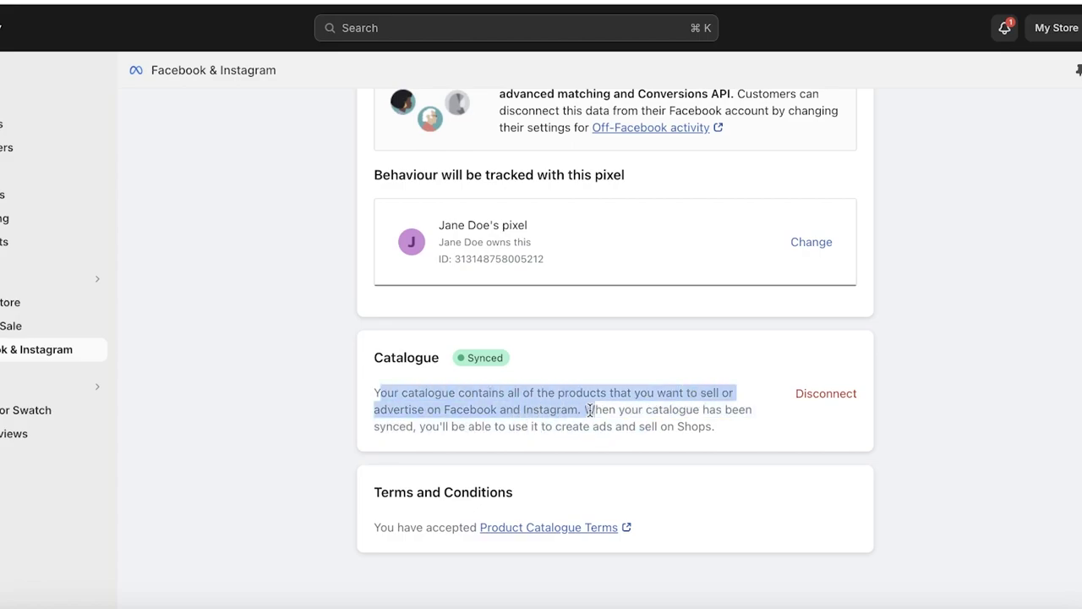
{"action": "left_click", "coordinate": [561, 414]}
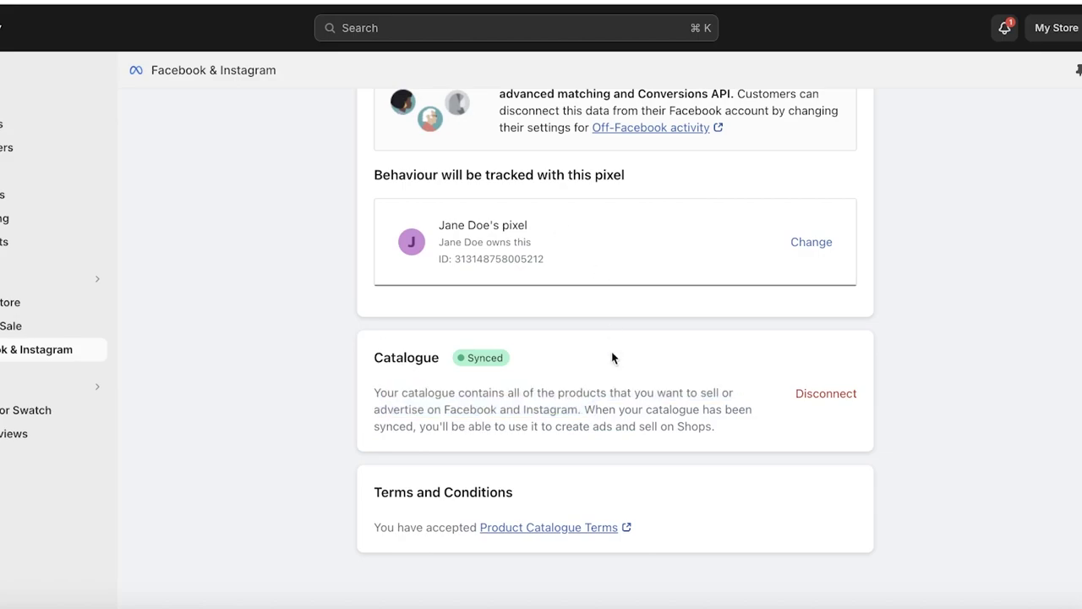
{"action": "scroll", "coordinate": [466, 358], "scroll_direction": "up", "scroll_amount": 3}
{"action": "scroll", "coordinate": [470, 367], "scroll_direction": "down", "scroll_amount": 3}
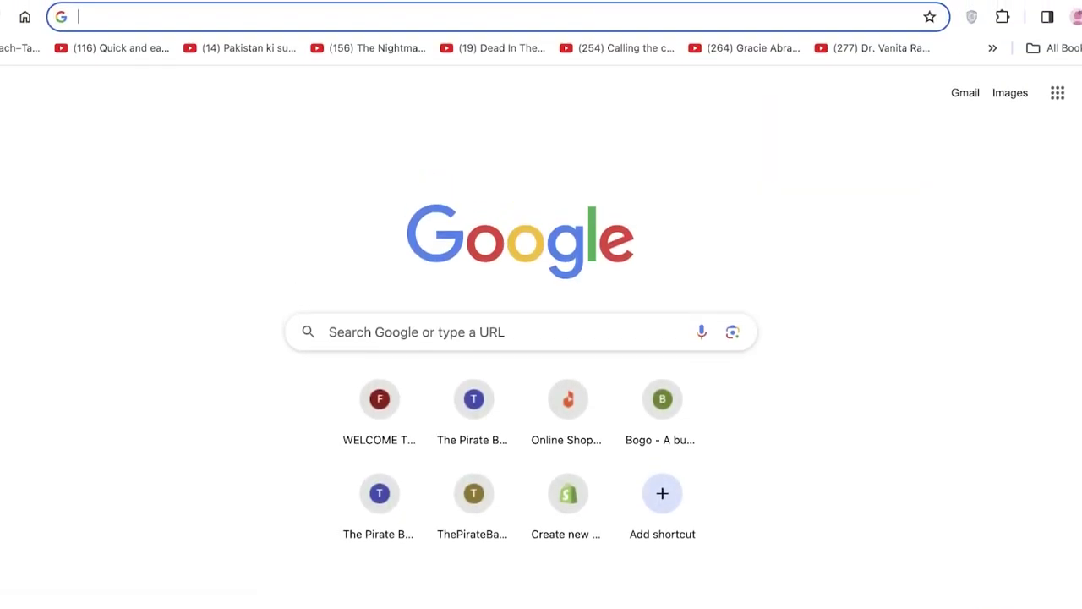
Search the web for 'facebook business' and open the Meta Business Suite result.
{"action": "type", "text": "facebook business"}
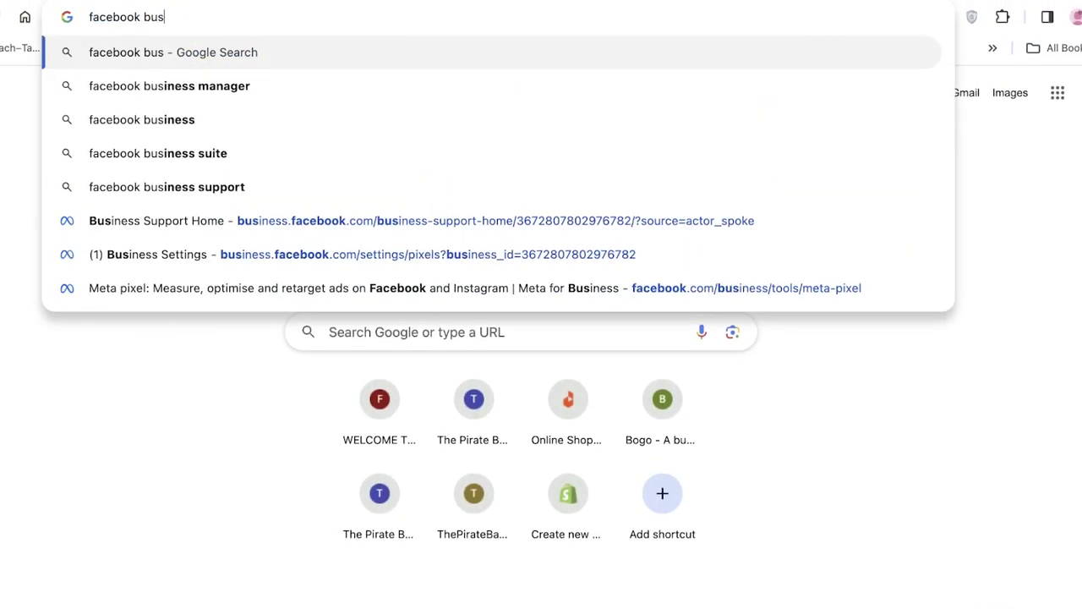
{"action": "key", "text": "Return"}
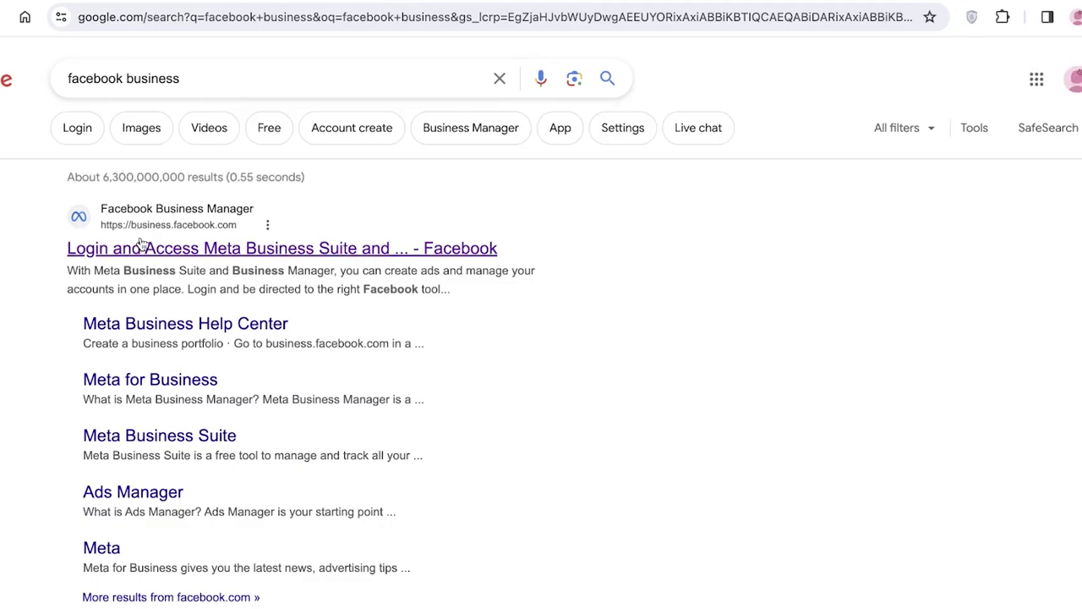
{"action": "left_click", "coordinate": [141, 245]}
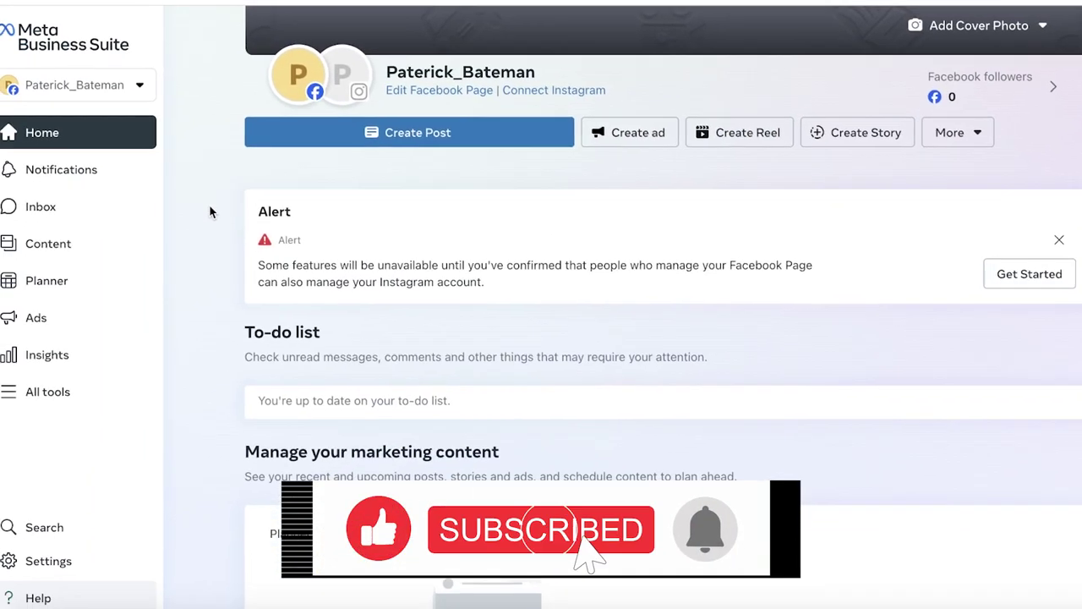
View the business portfolio settings in Meta Business Suite, then return Home and show All tools.
{"action": "left_click", "coordinate": [138, 93]}
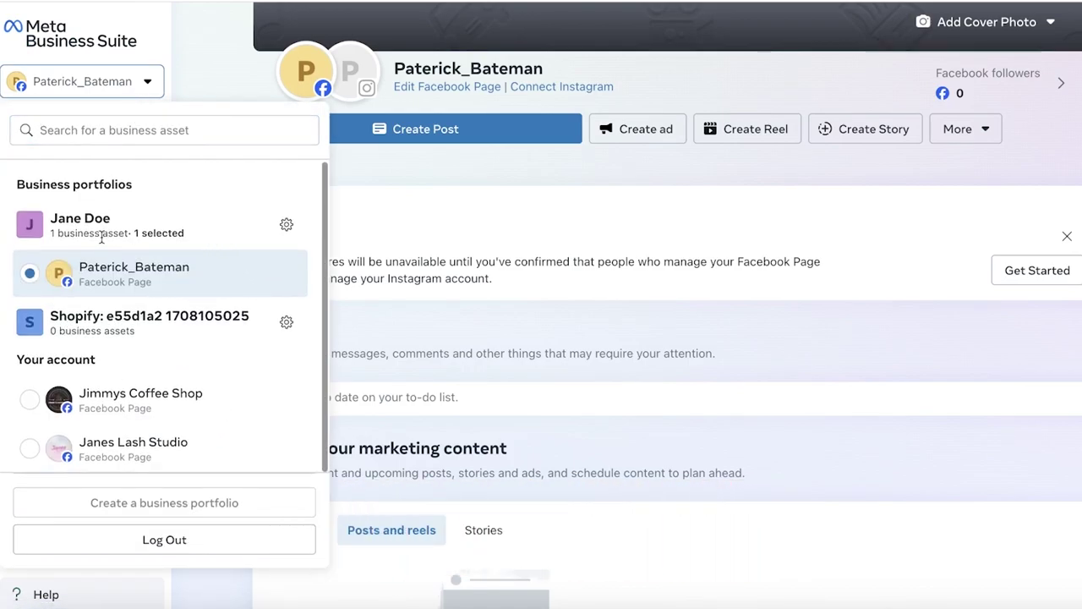
{"action": "left_click", "coordinate": [291, 224]}
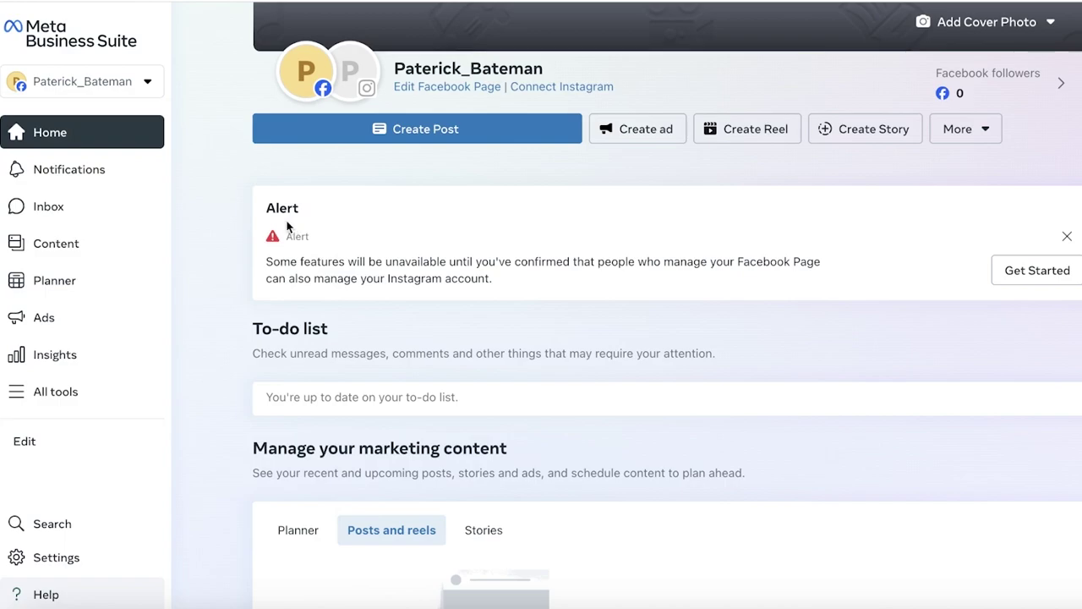
{"action": "left_click", "coordinate": [80, 90]}
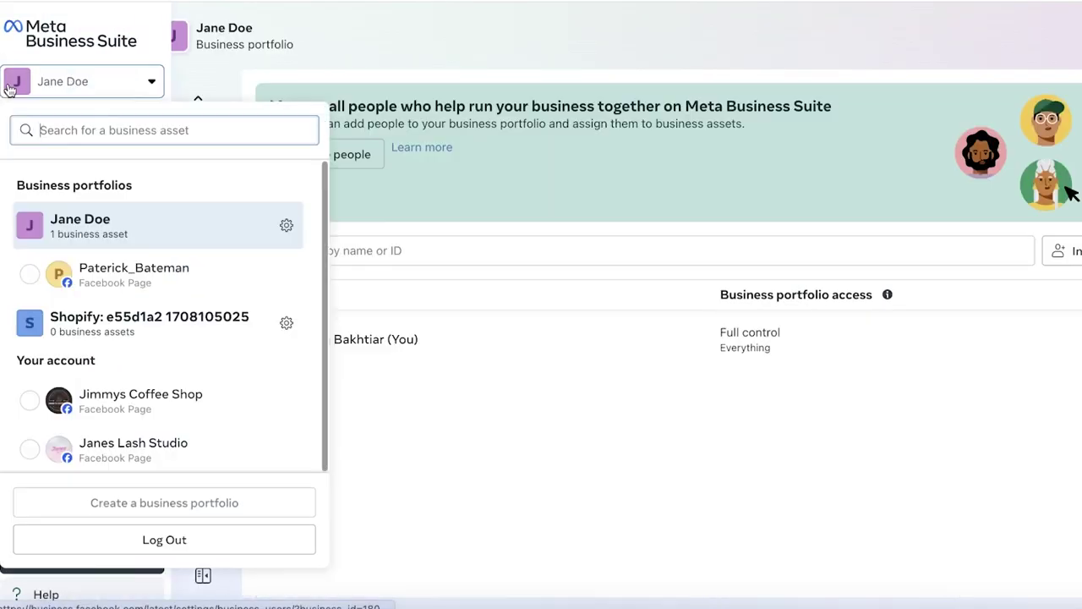
{"action": "left_click", "coordinate": [610, 105]}
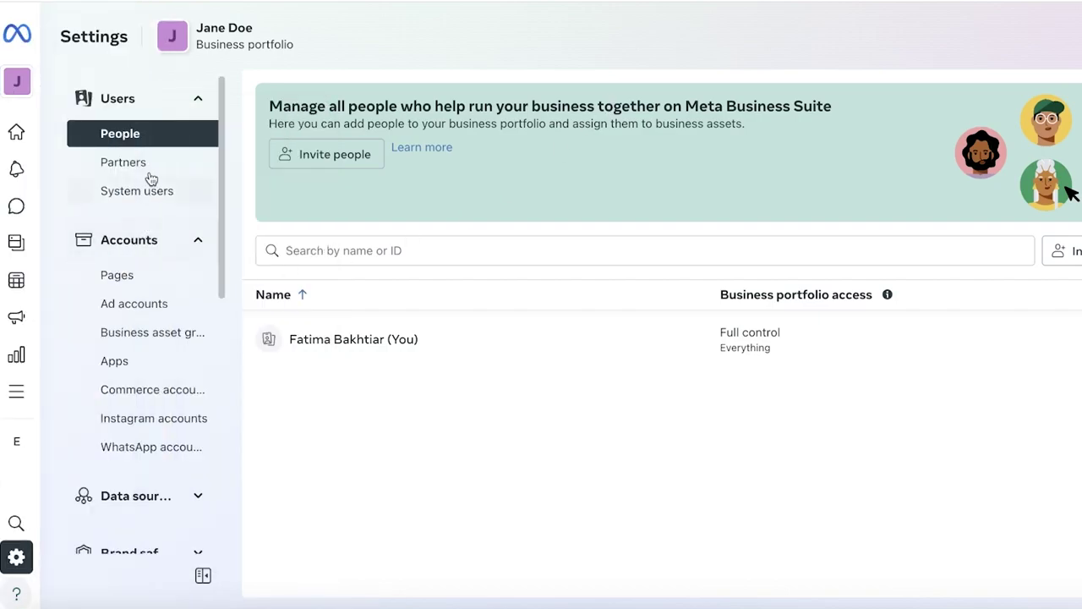
{"action": "scroll", "coordinate": [149, 179], "scroll_direction": "down", "scroll_amount": 3}
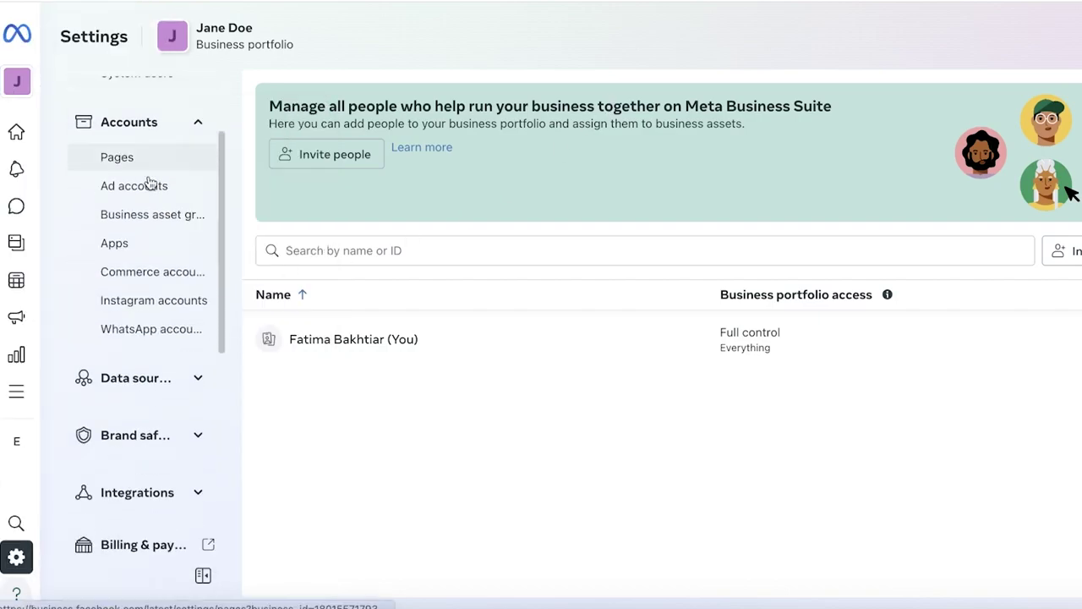
{"action": "left_click", "coordinate": [18, 142]}
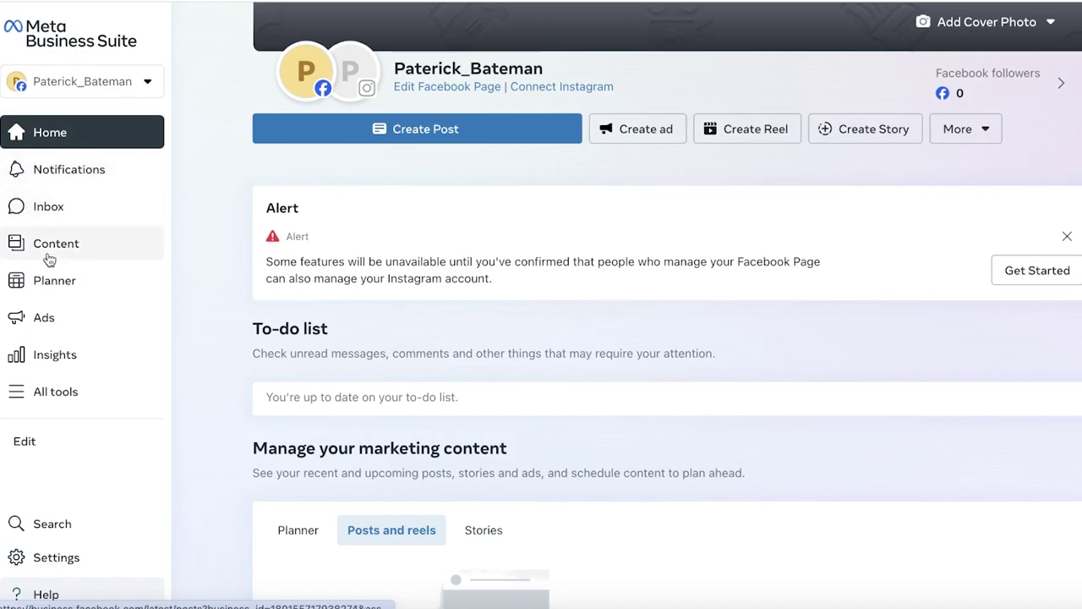
{"action": "left_click", "coordinate": [35, 391]}
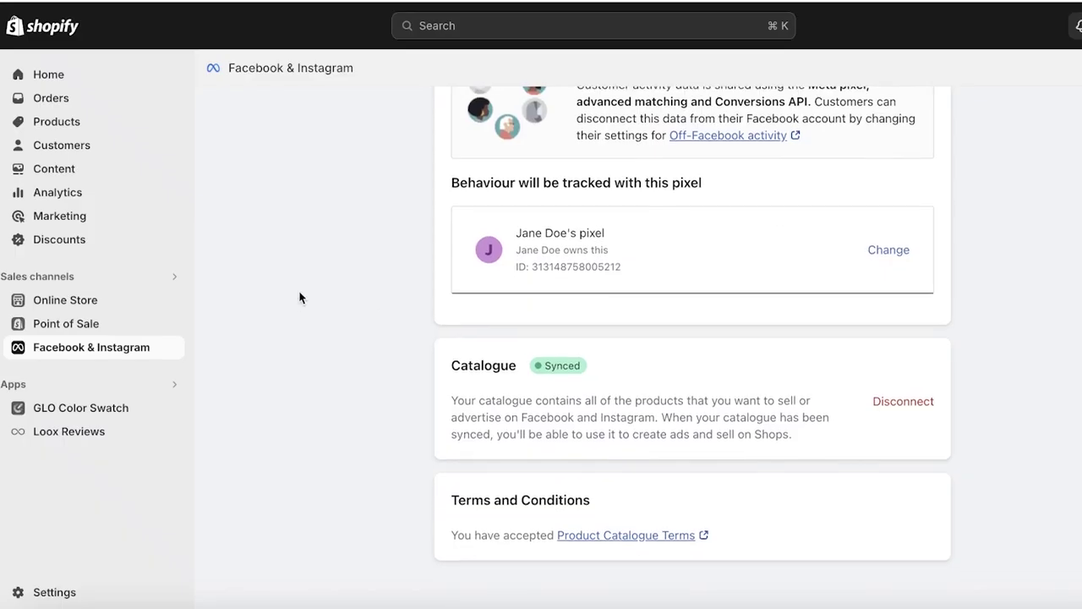
Return to the Facebook & Instagram channel's Overview in Shopify.
{"action": "scroll", "coordinate": [330, 294], "scroll_direction": "up", "scroll_amount": 4}
{"action": "left_click", "coordinate": [268, 112]}
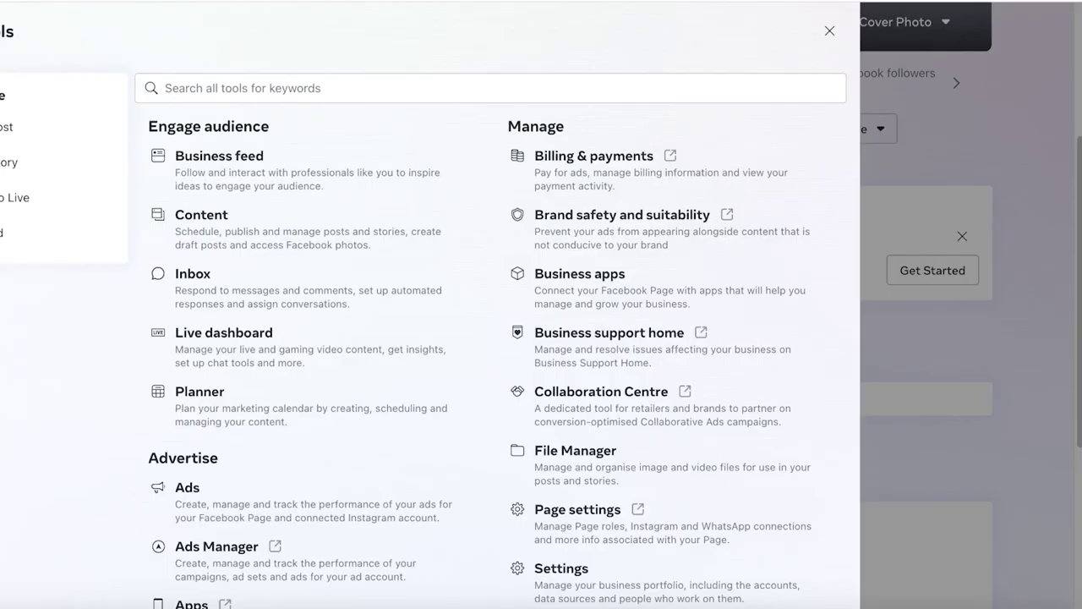
Close Meta Business Suite's All tools panel to return to the Page home.
{"action": "left_click", "coordinate": [1013, 155]}
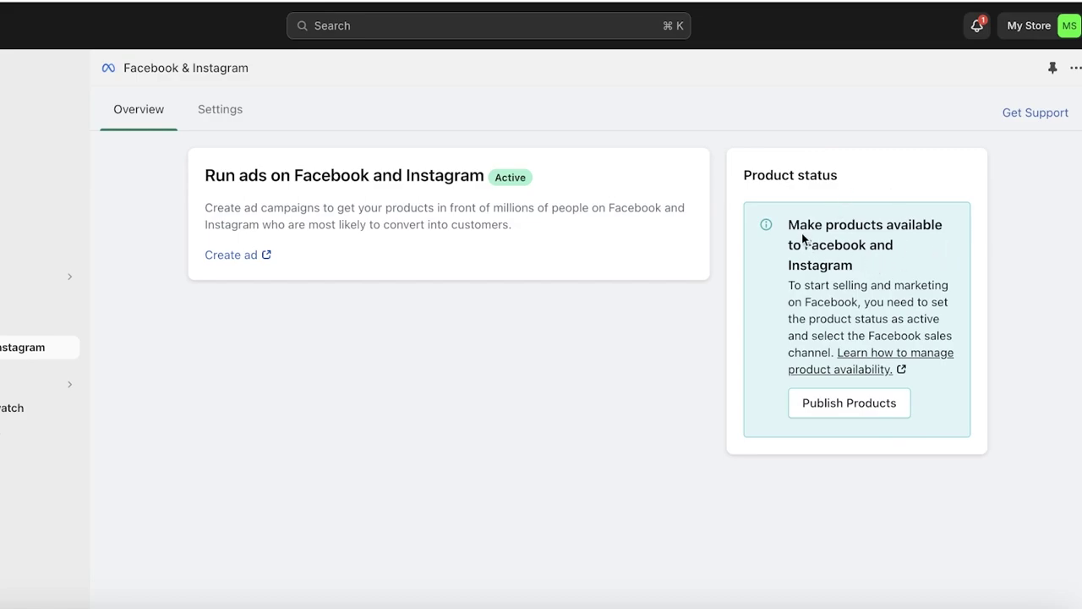
Publish the products to the Facebook & Instagram, Point of Sale and Online Store channels.
{"action": "left_click_drag", "start_coordinate": [792, 222], "coordinate": [908, 275]}
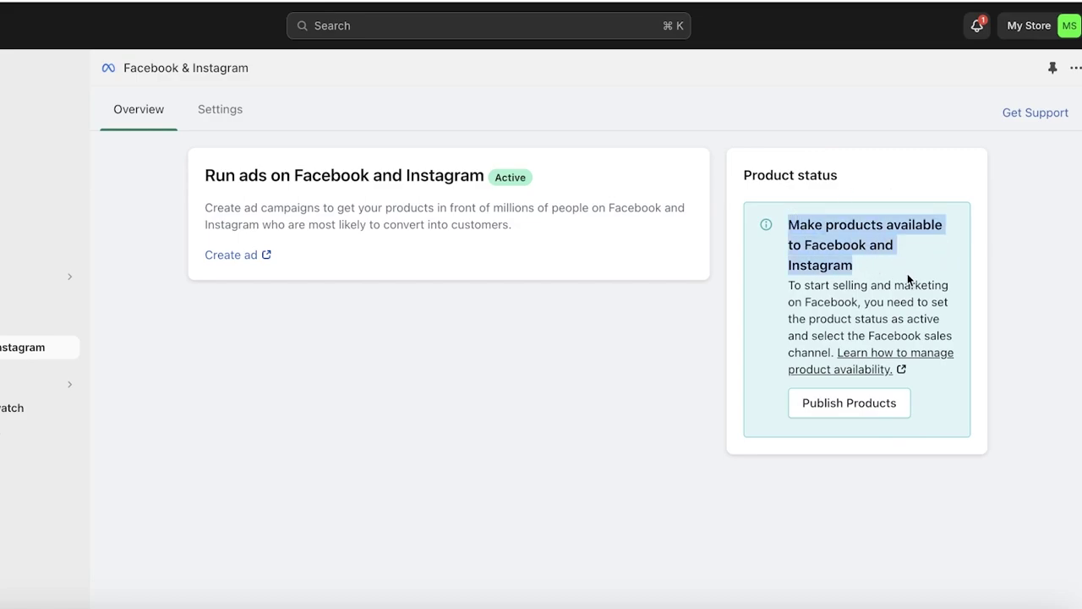
{"action": "left_click", "coordinate": [850, 403]}
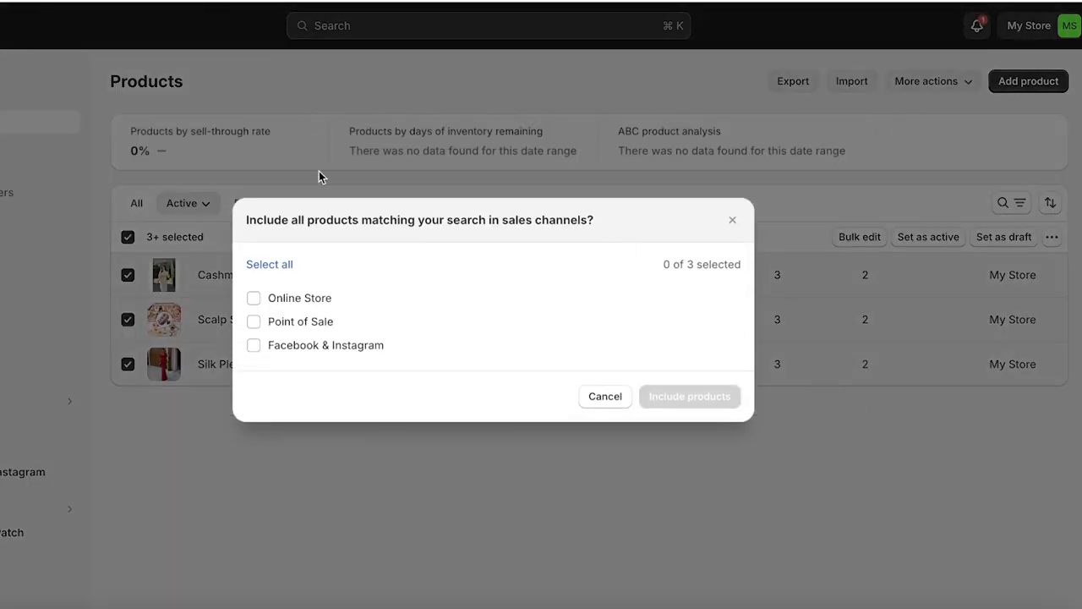
{"action": "left_click", "coordinate": [291, 347]}
{"action": "left_click", "coordinate": [288, 322]}
{"action": "left_click", "coordinate": [286, 298]}
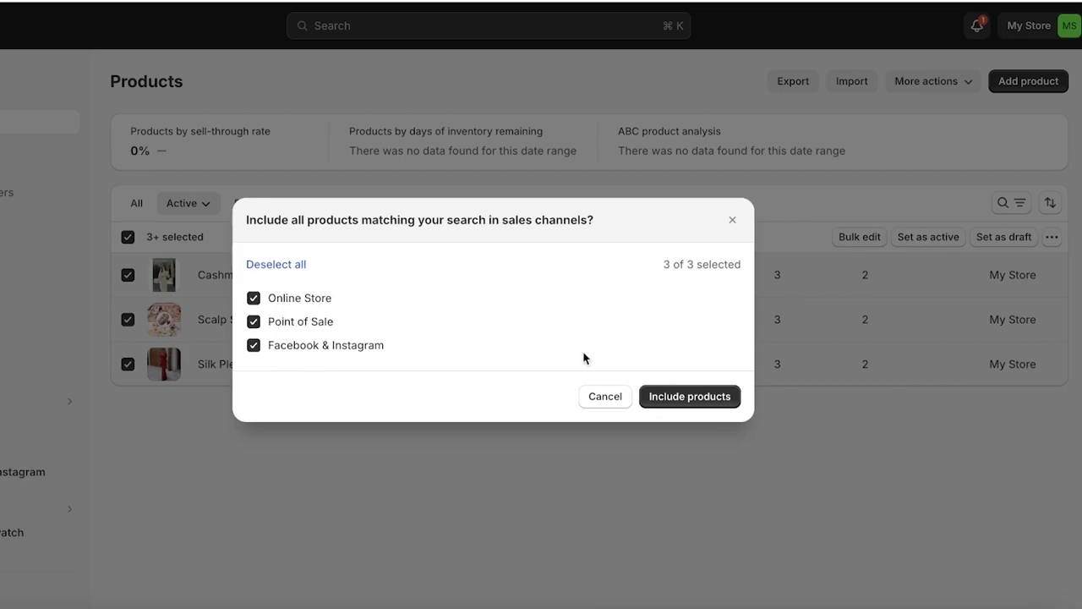
{"action": "left_click", "coordinate": [706, 400]}
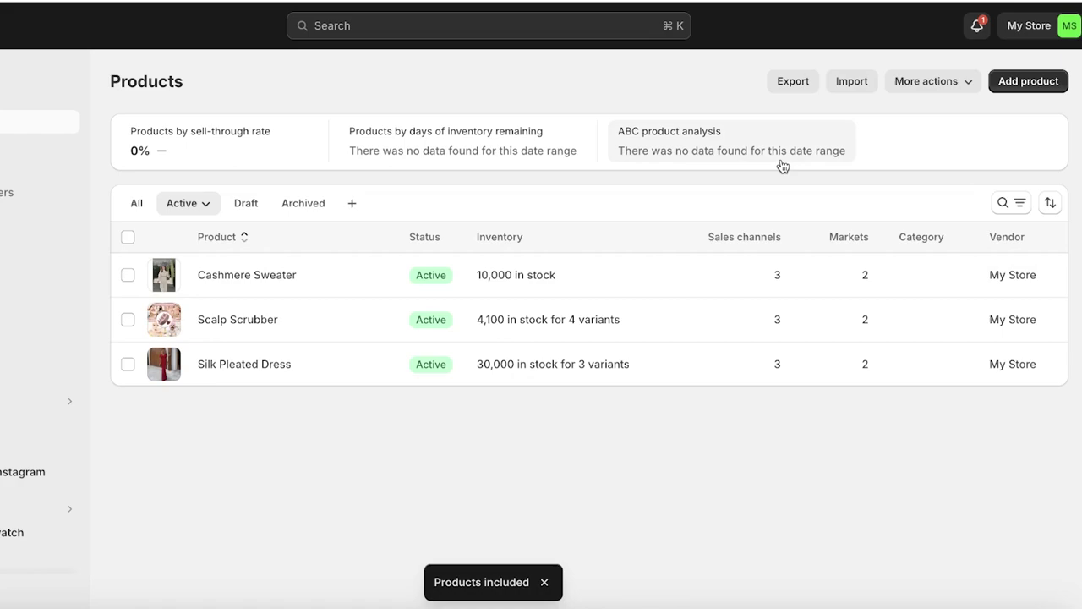
Open the Facebook & Instagram channel overview and its list of business assets.
{"action": "left_click", "coordinate": [38, 472]}
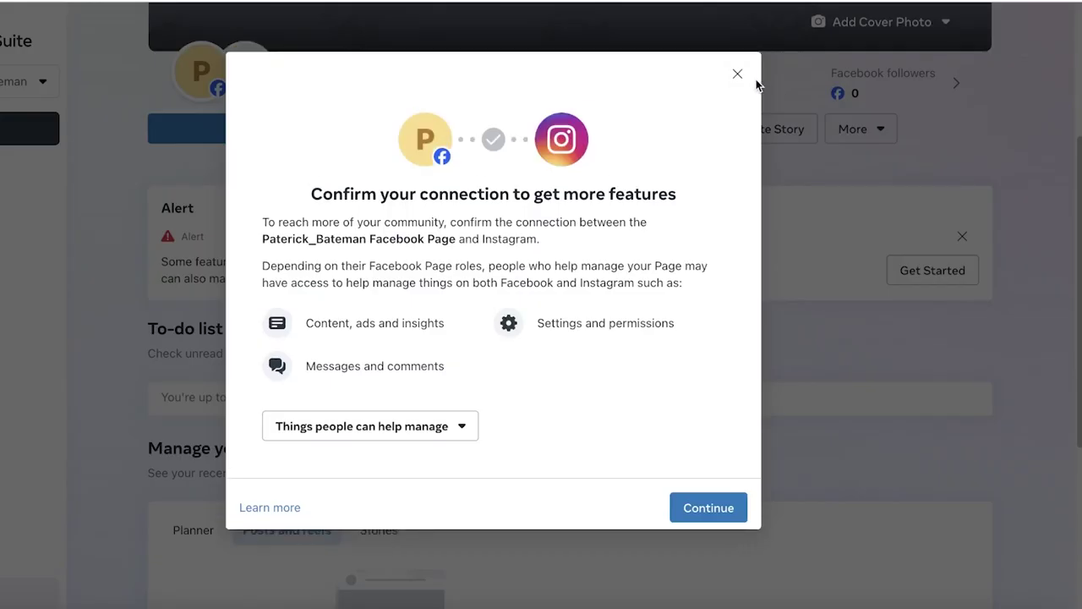
{"action": "left_click", "coordinate": [738, 75]}
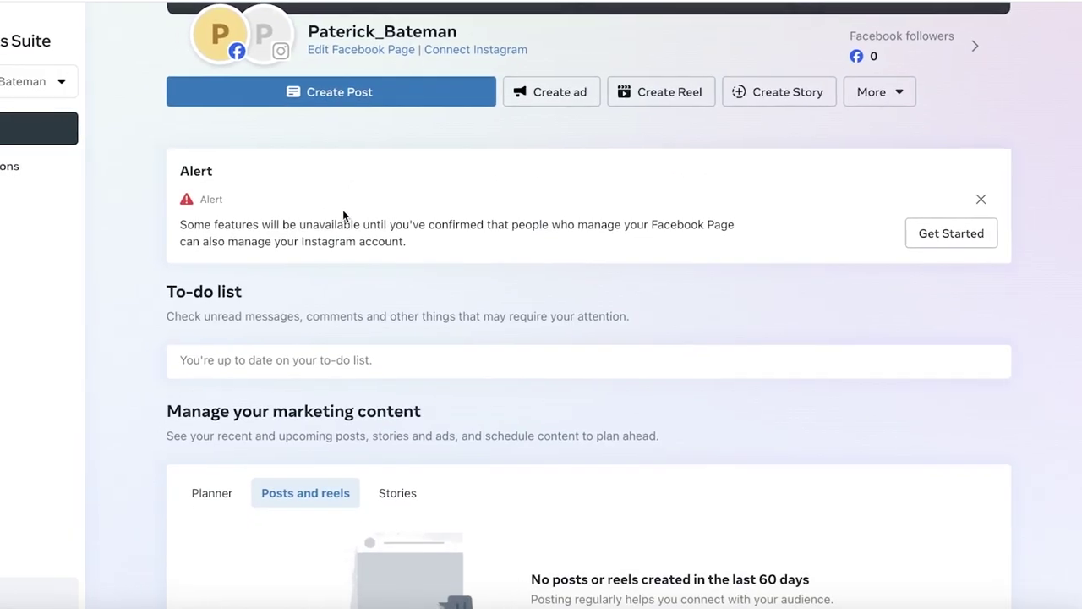
{"action": "scroll", "coordinate": [372, 254], "scroll_direction": "down", "scroll_amount": 3}
{"action": "left_click", "coordinate": [60, 85]}
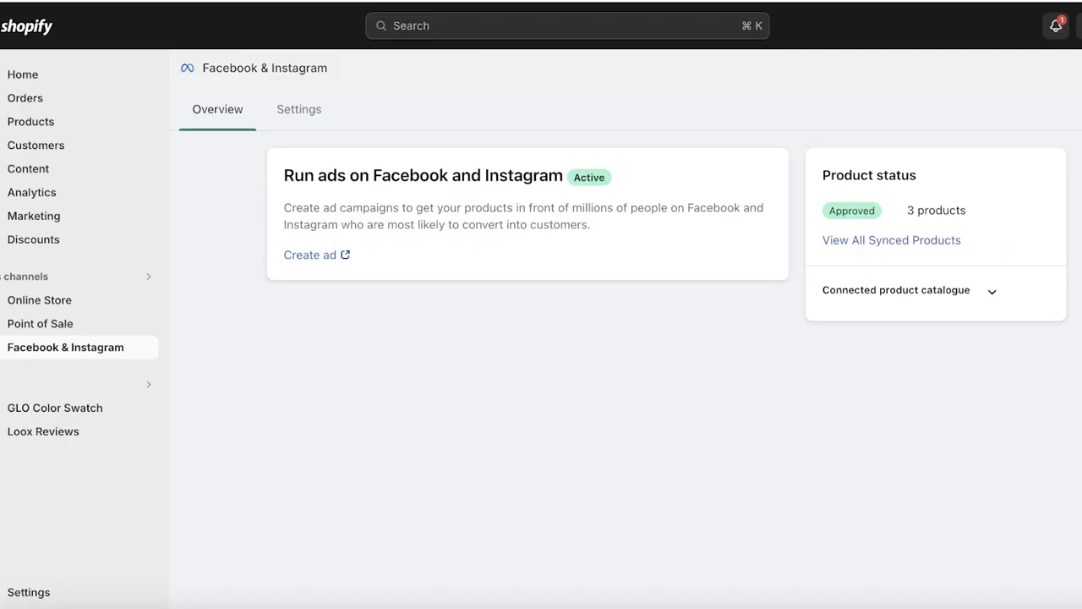
Expand the Connected product catalogue details, then go back to the Shopify Products list.
{"action": "left_click", "coordinate": [991, 296]}
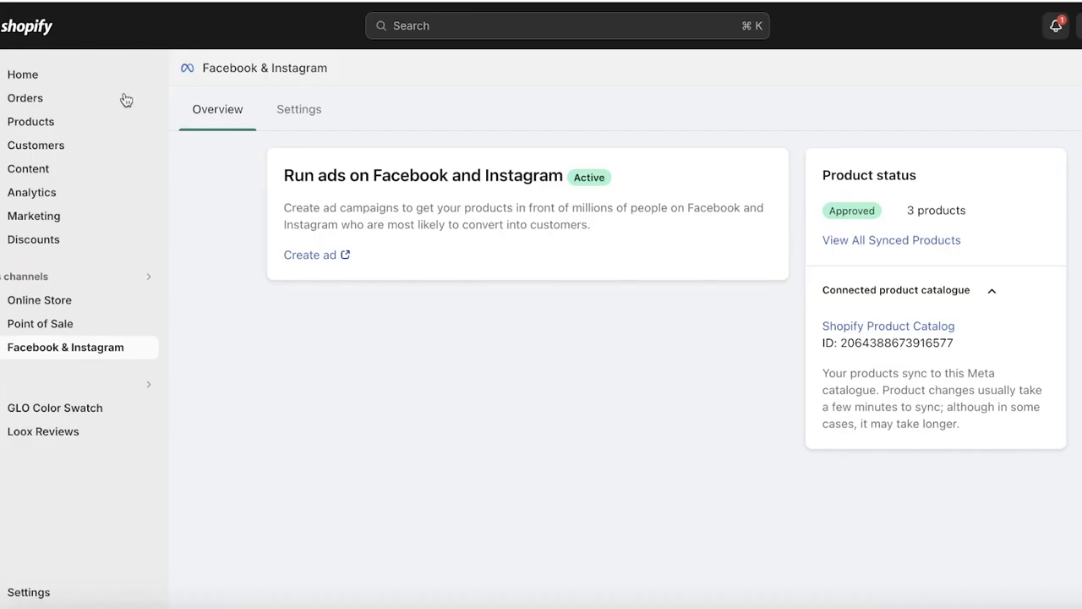
{"action": "left_click", "coordinate": [48, 118]}
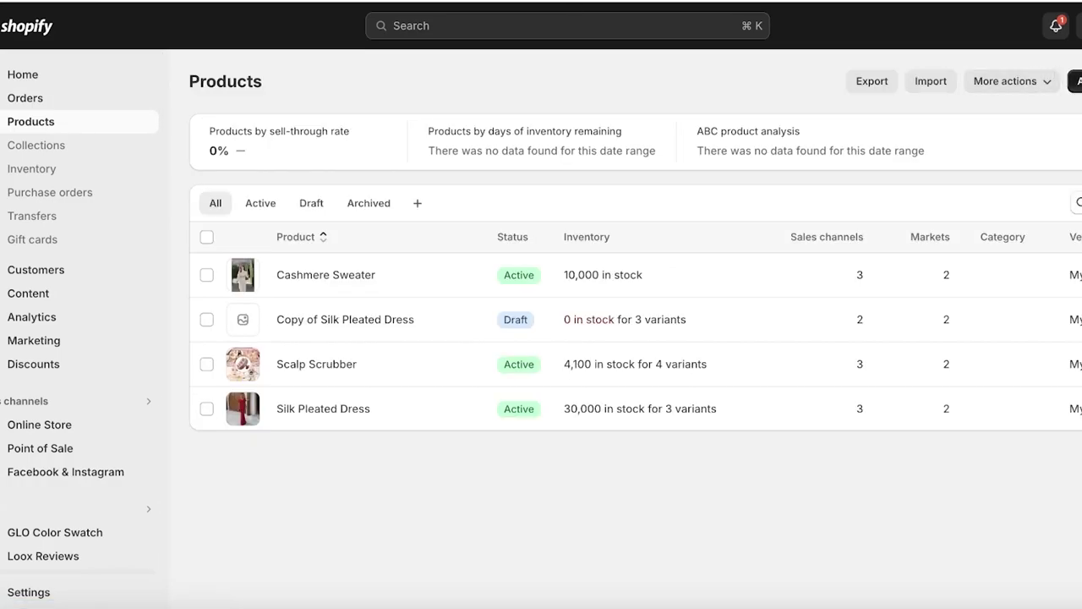
{"action": "left_click", "coordinate": [1077, 81]}
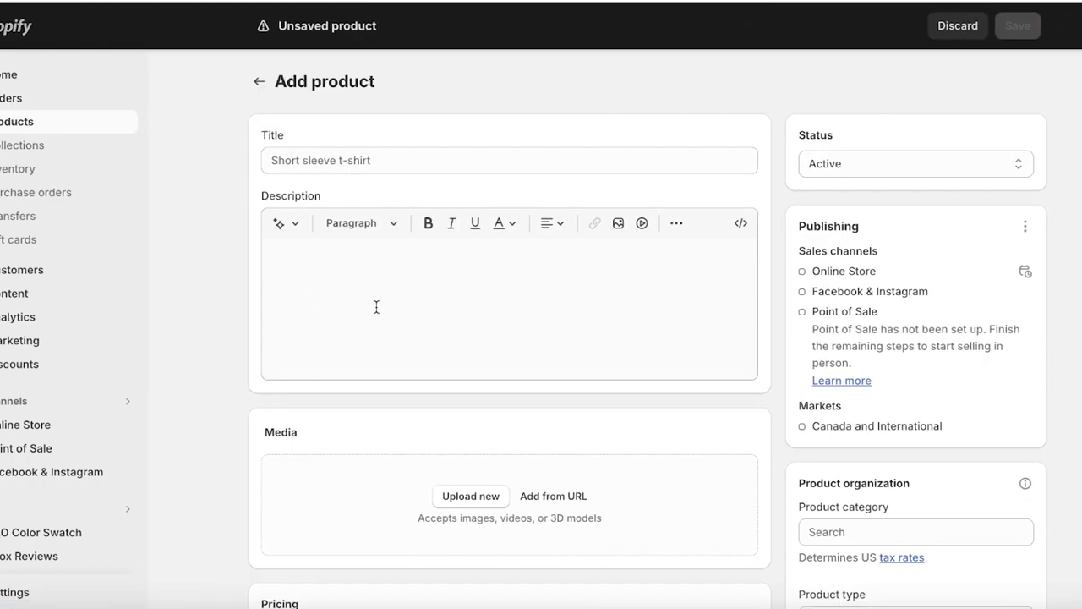
{"action": "scroll", "coordinate": [363, 296], "scroll_direction": "down", "scroll_amount": 2}
{"action": "scroll", "coordinate": [292, 265], "scroll_direction": "down", "scroll_amount": 8}
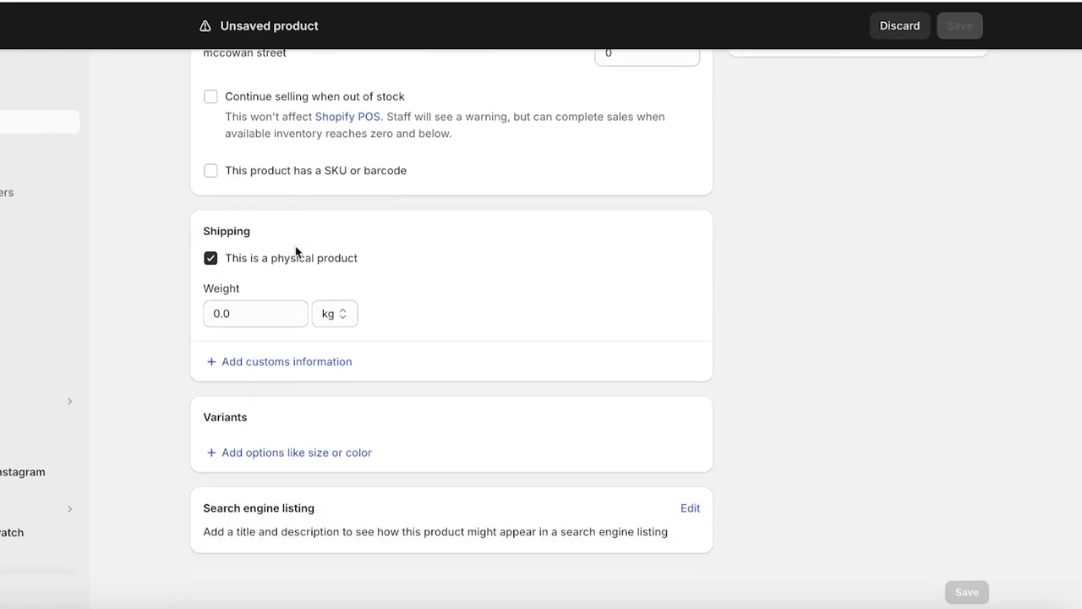
{"action": "scroll", "coordinate": [698, 194], "scroll_direction": "up", "scroll_amount": 10}
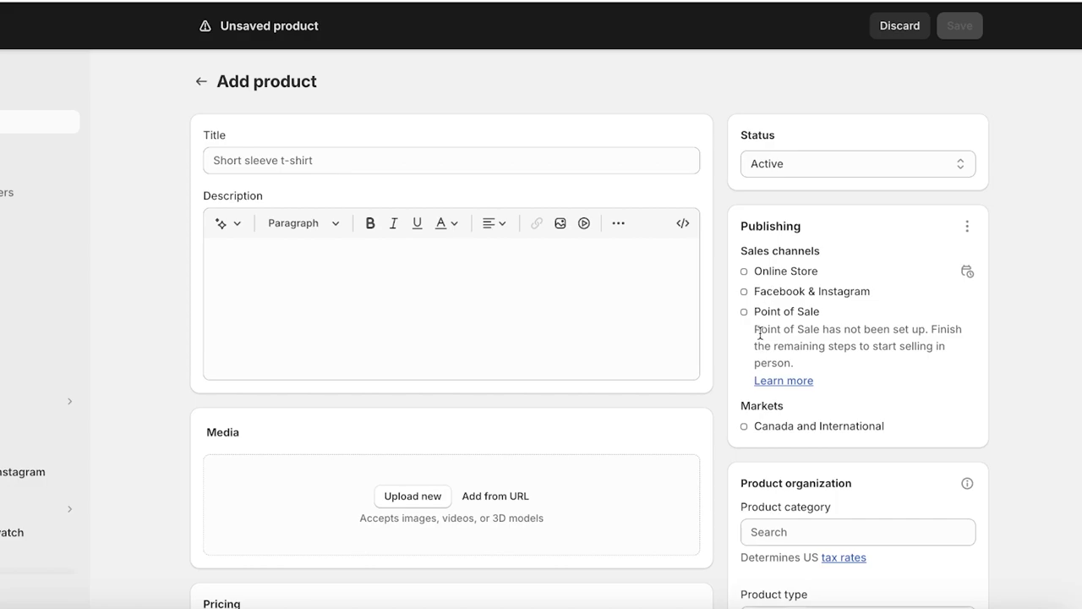
{"action": "left_click", "coordinate": [966, 227]}
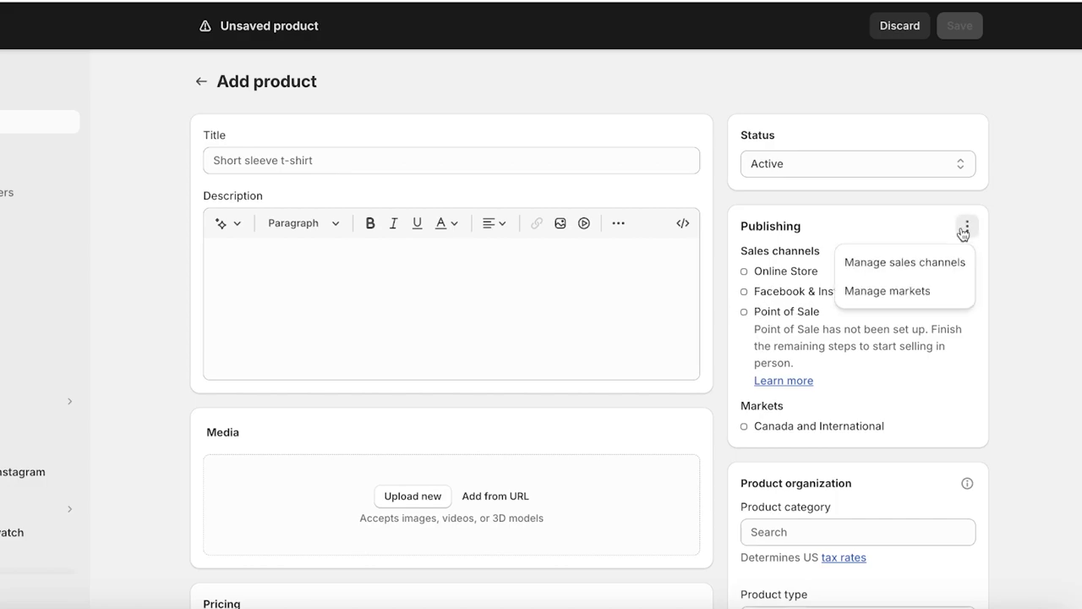
{"action": "left_click", "coordinate": [948, 265]}
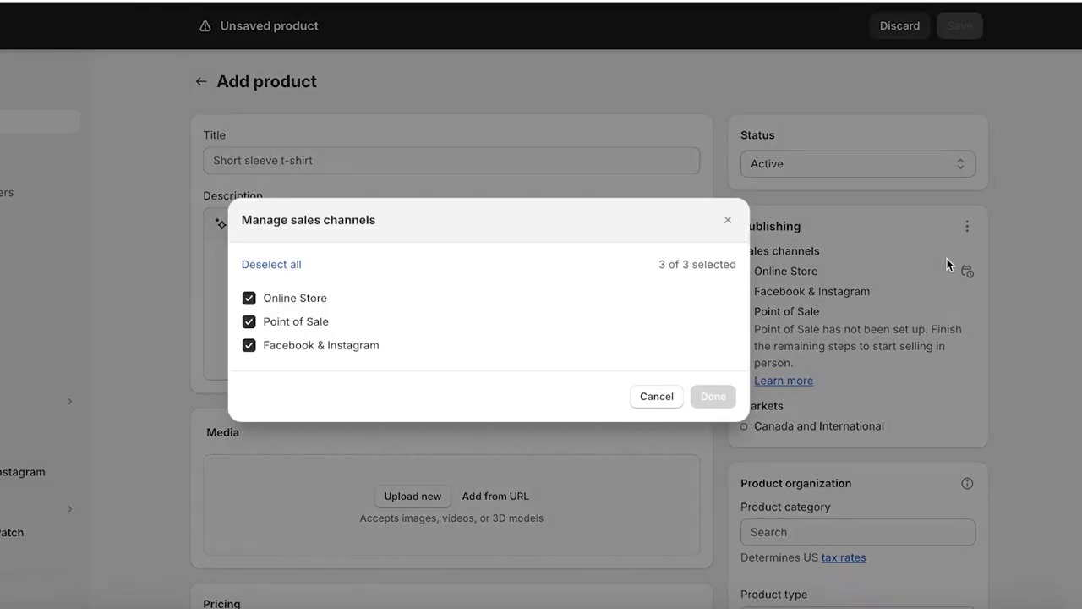
{"action": "left_click", "coordinate": [272, 349]}
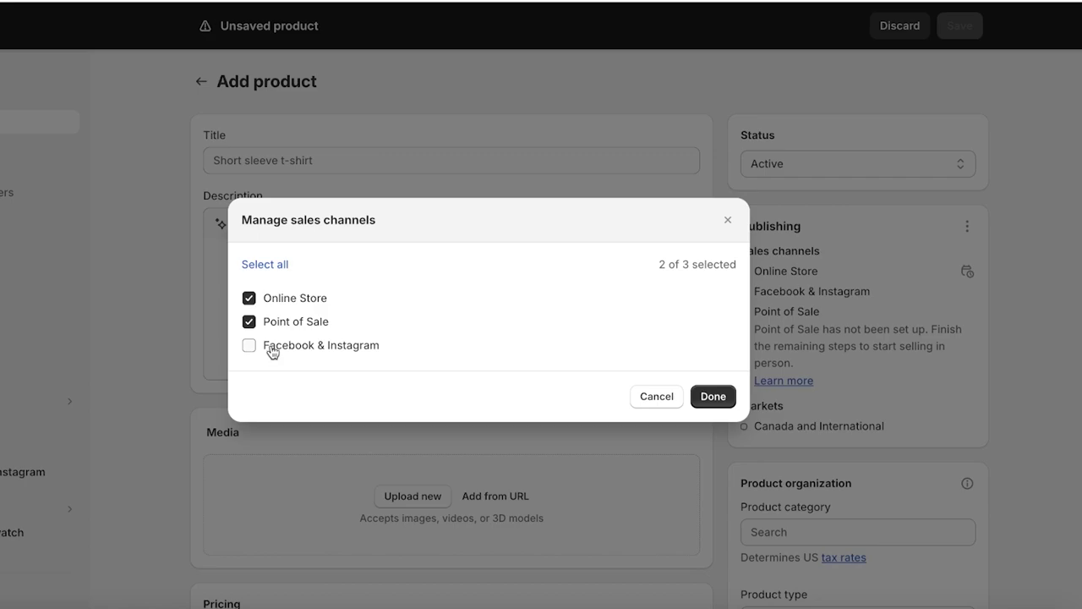
{"action": "left_click", "coordinate": [271, 348]}
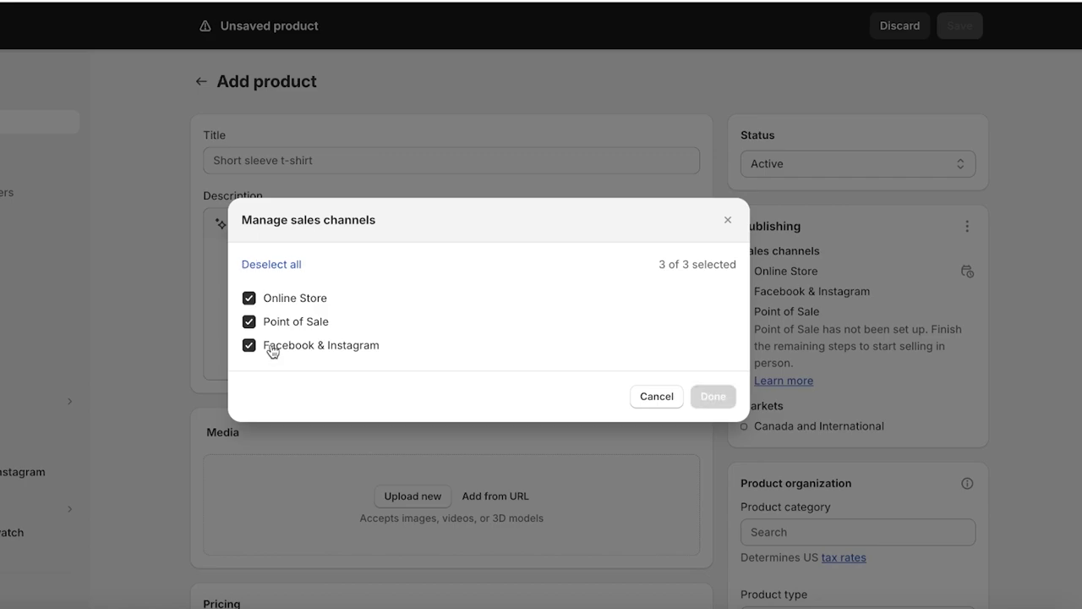
{"action": "left_click", "coordinate": [727, 219]}
{"action": "left_click", "coordinate": [201, 81]}
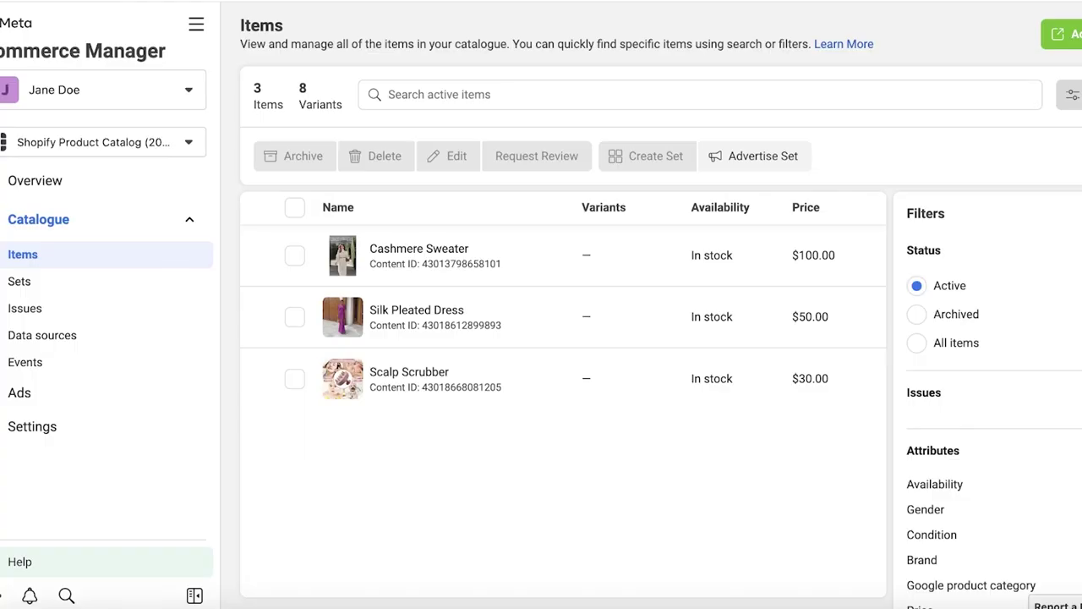
Review the catalogue's Ads channel, Advantage+ catalogue ads requirements and Overview pages.
{"action": "scroll", "coordinate": [474, 220], "scroll_direction": "down", "scroll_amount": 1}
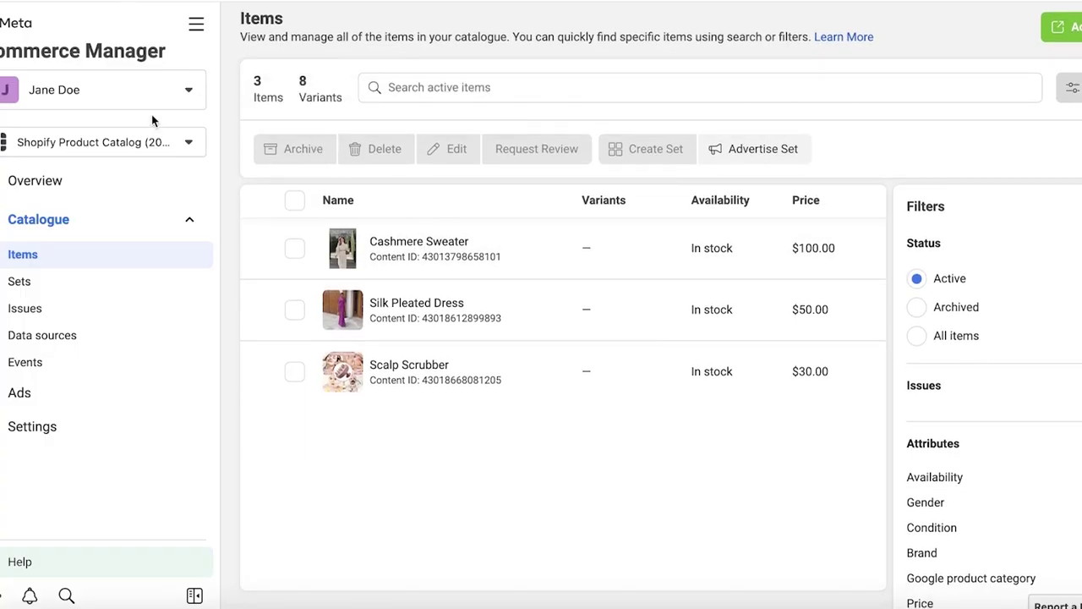
{"action": "left_click", "coordinate": [135, 144]}
{"action": "left_click", "coordinate": [135, 148]}
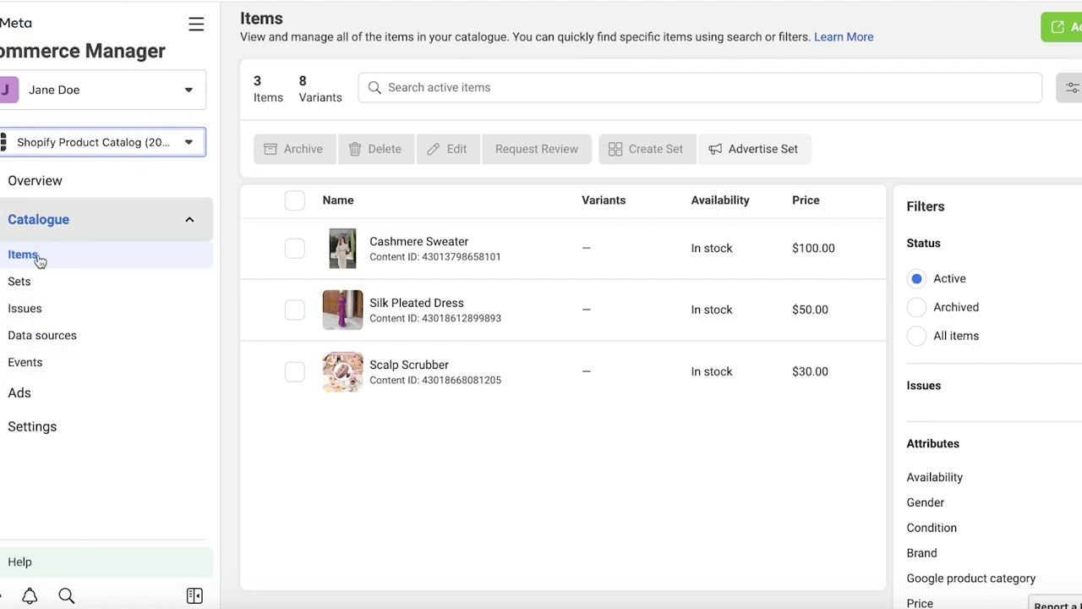
{"action": "left_click", "coordinate": [80, 401]}
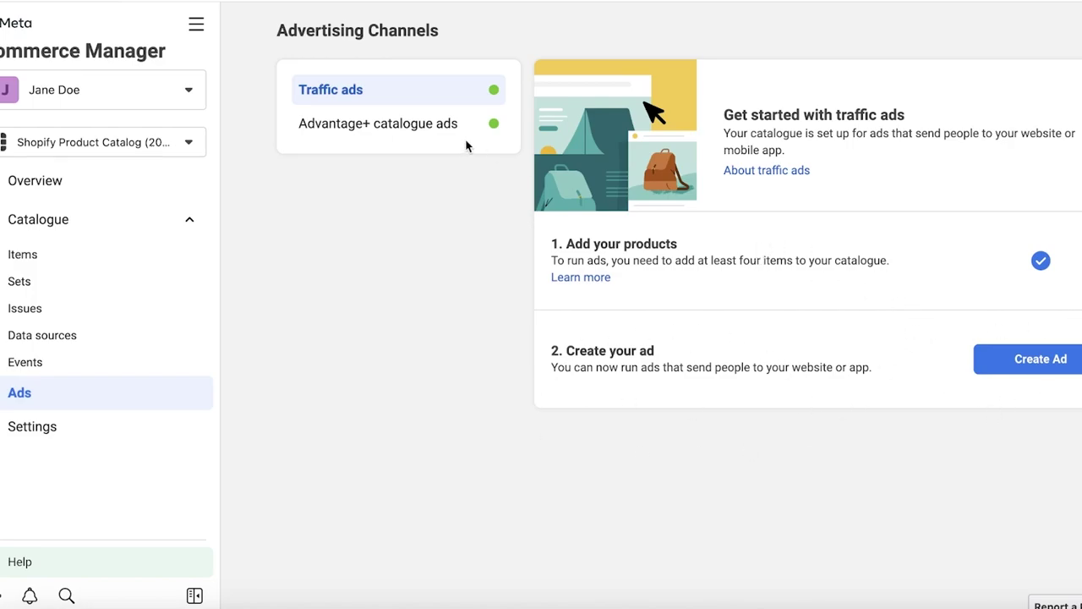
{"action": "left_click", "coordinate": [410, 121]}
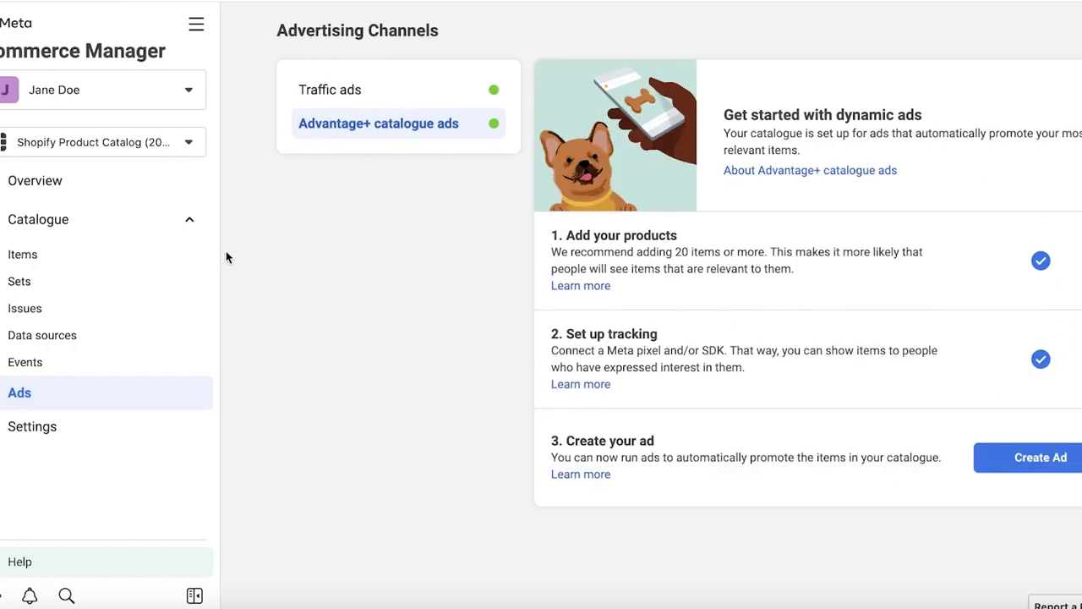
{"action": "left_click", "coordinate": [12, 193]}
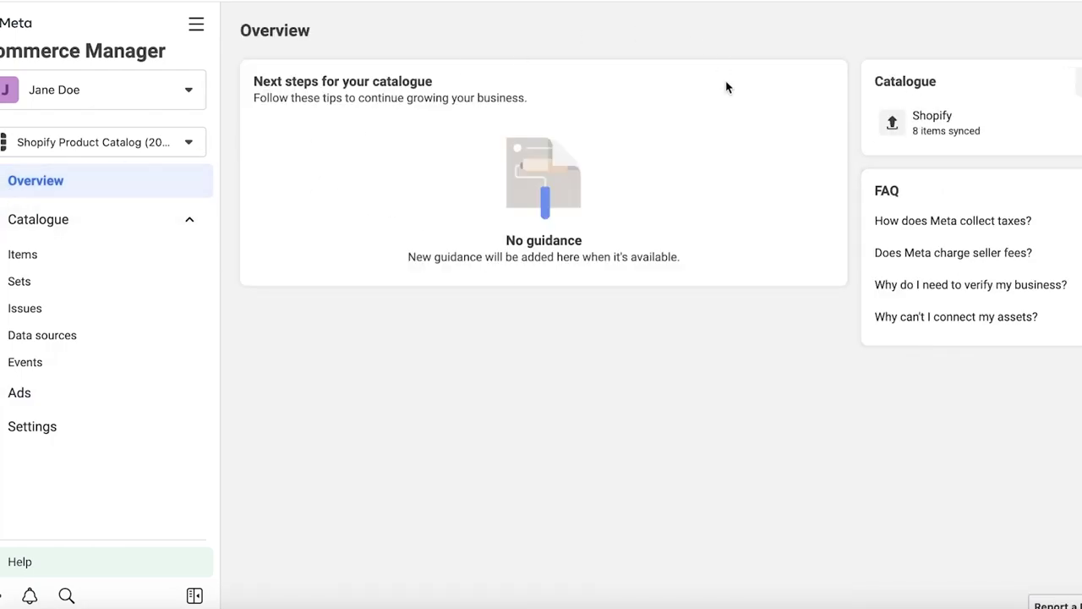
View the catalogue's Items and Sets pages, dismissing the product sets introduction.
{"action": "left_click", "coordinate": [38, 218]}
{"action": "left_click", "coordinate": [39, 218]}
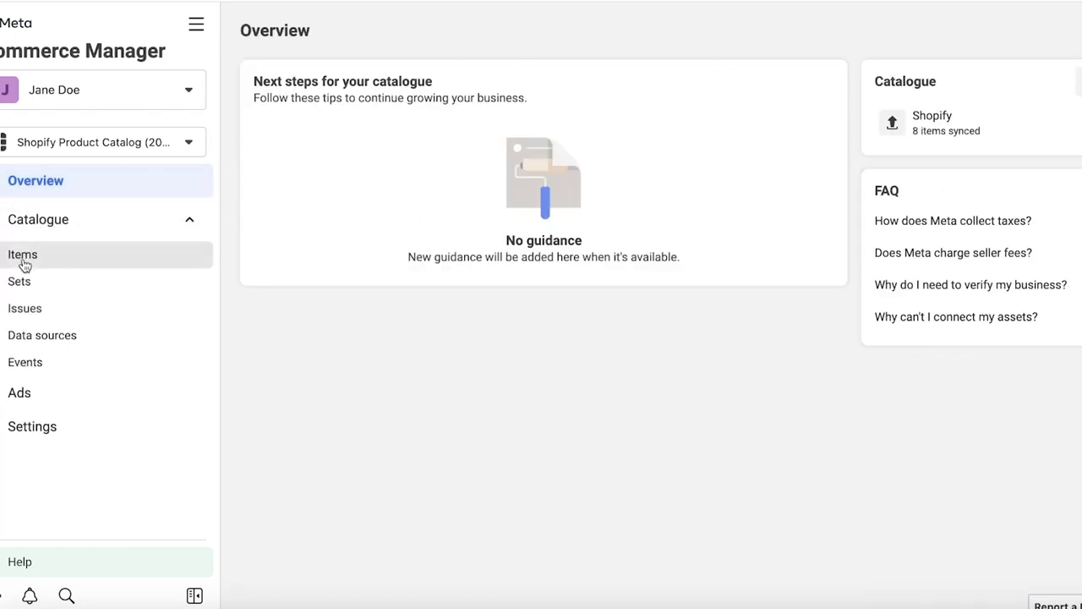
{"action": "left_click", "coordinate": [24, 258]}
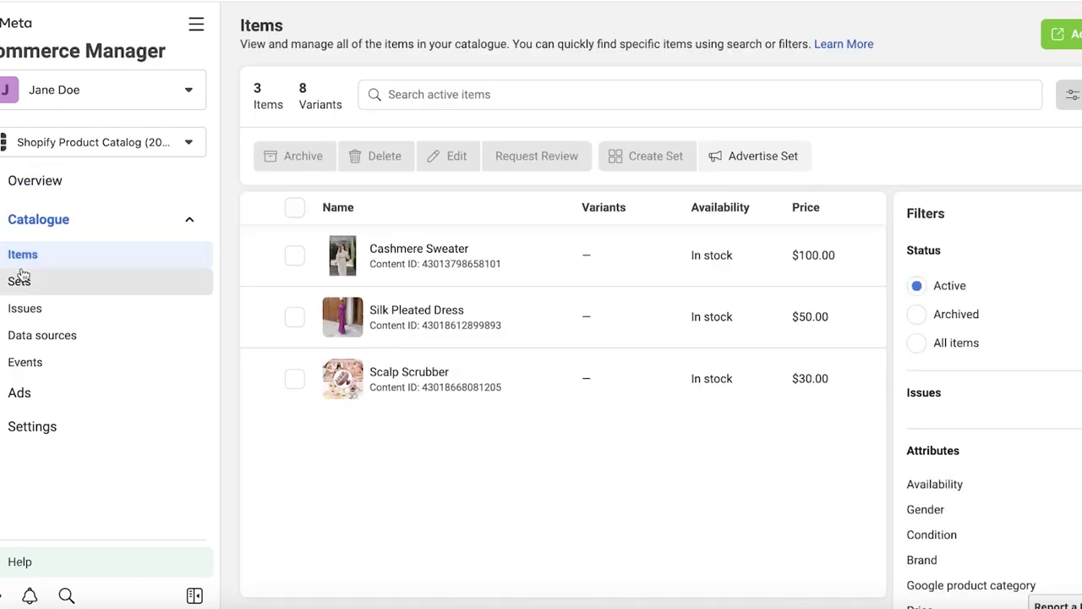
{"action": "left_click", "coordinate": [20, 280]}
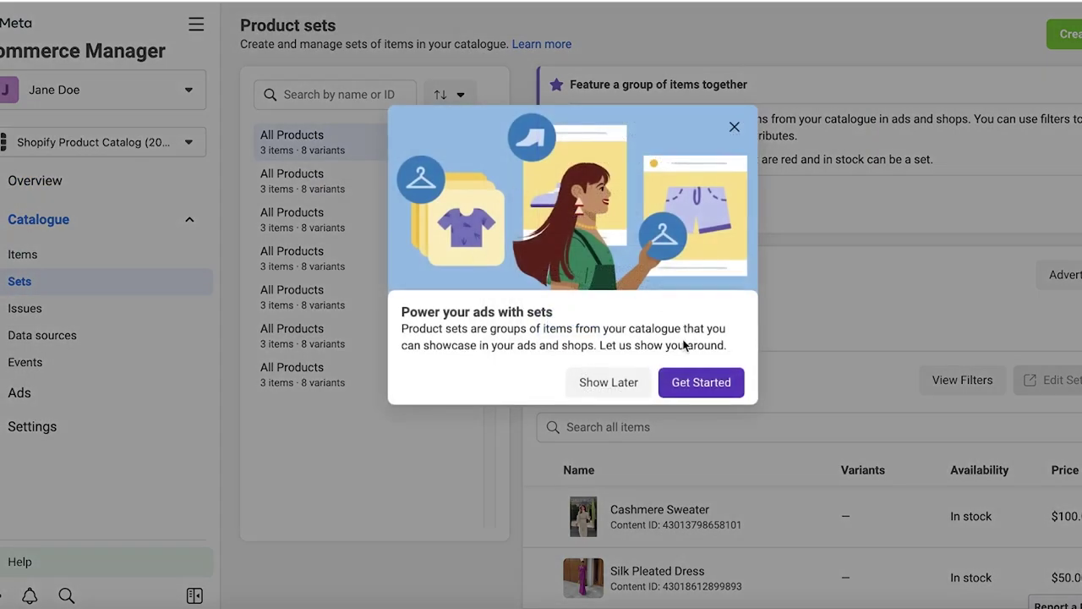
{"action": "left_click", "coordinate": [732, 129]}
Check the Issues, Data sources and Events pages, dismissing the Events welcome message.
{"action": "left_click", "coordinate": [34, 310]}
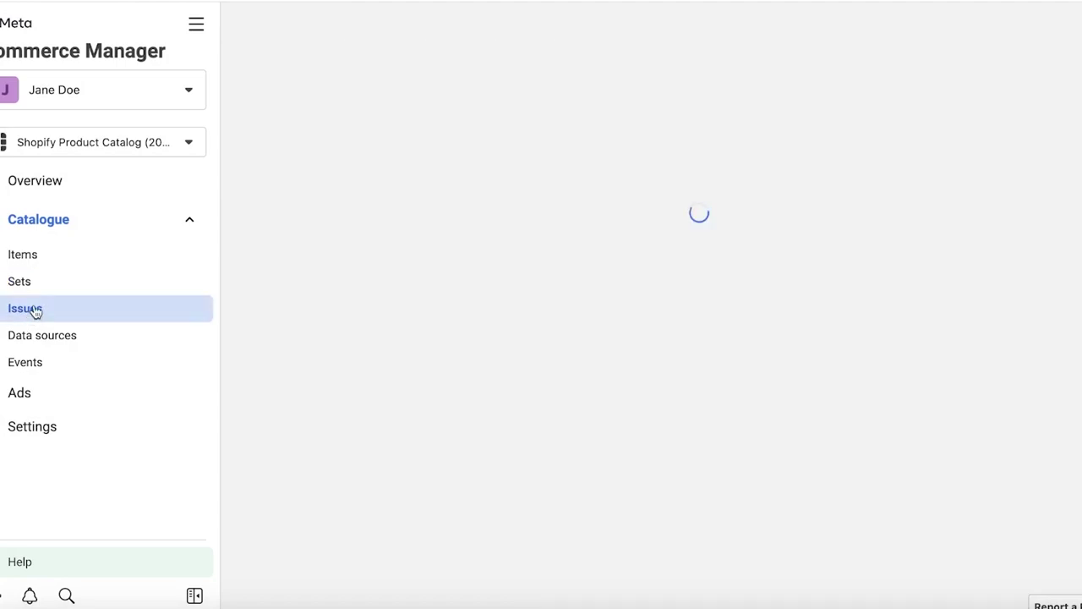
{"action": "left_click", "coordinate": [43, 334]}
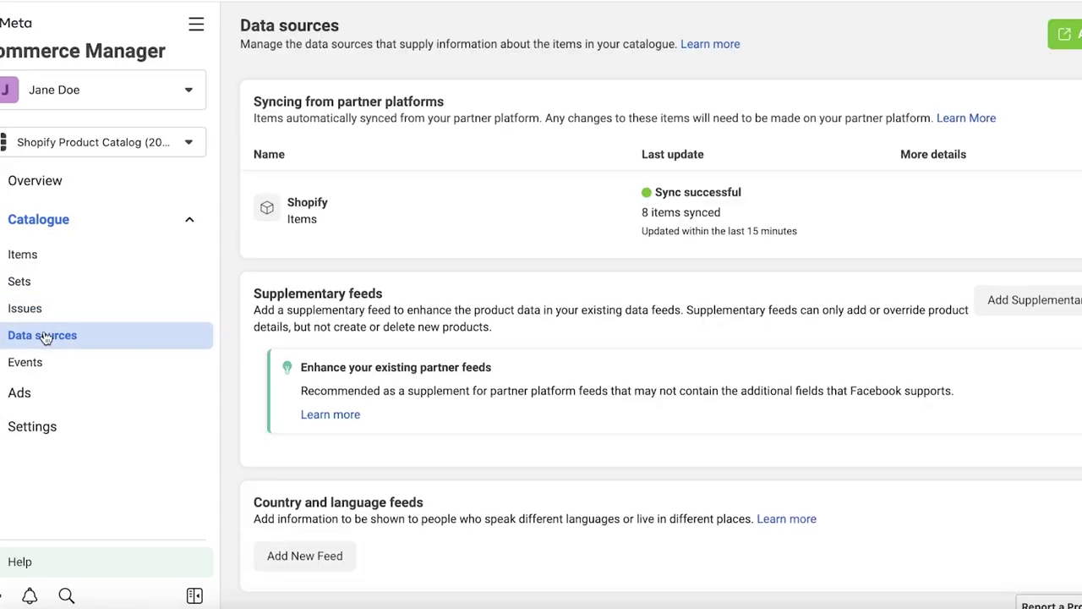
{"action": "left_click", "coordinate": [33, 361]}
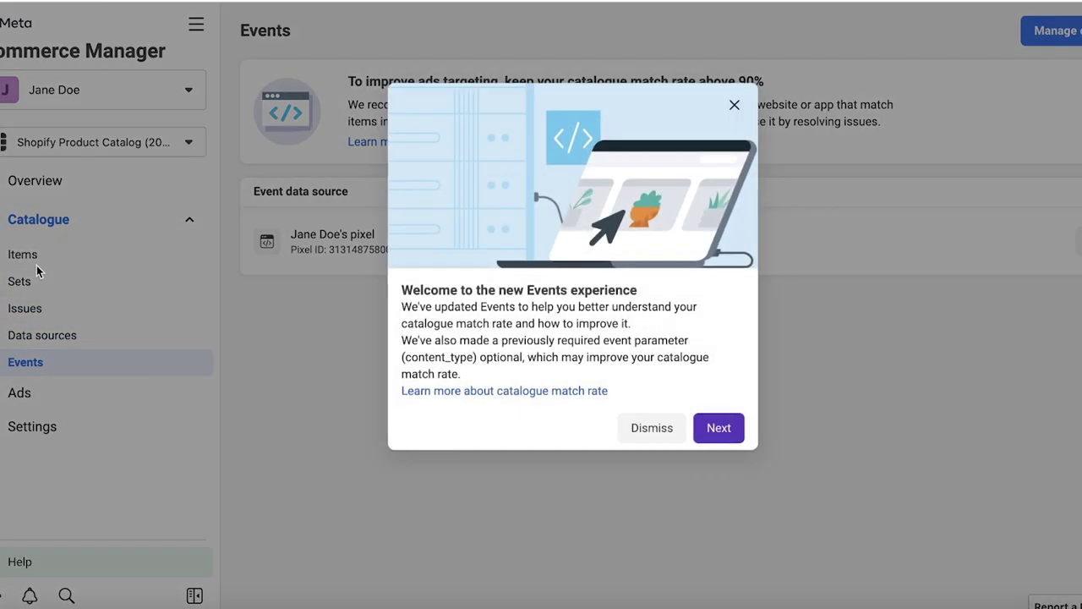
{"action": "left_click", "coordinate": [733, 105]}
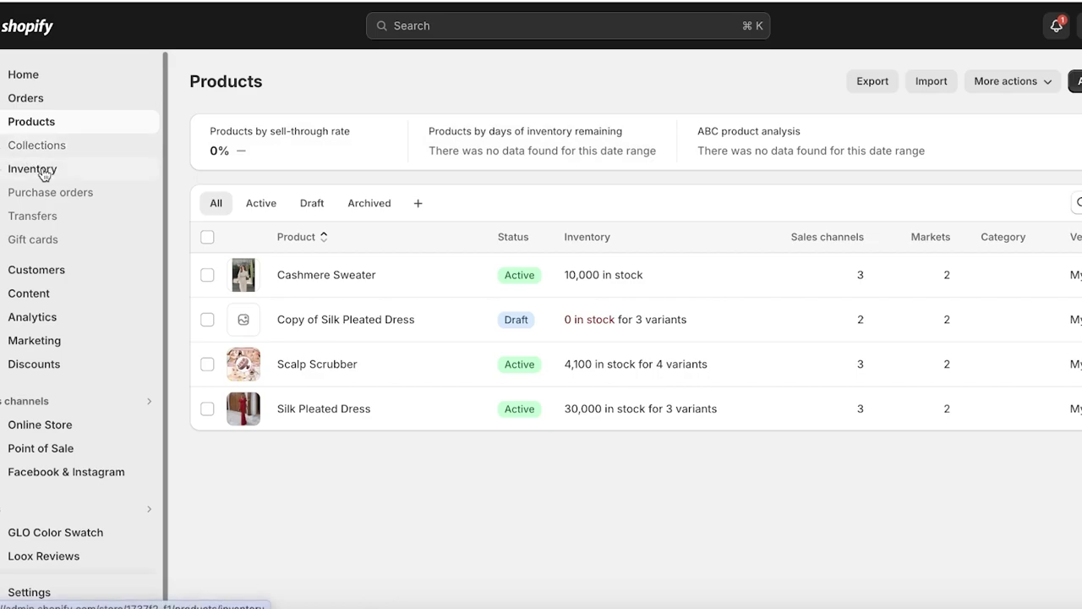
Return to the Shopify Home dashboard showing the last 30 days' sessions and sales.
{"action": "left_click", "coordinate": [23, 74]}
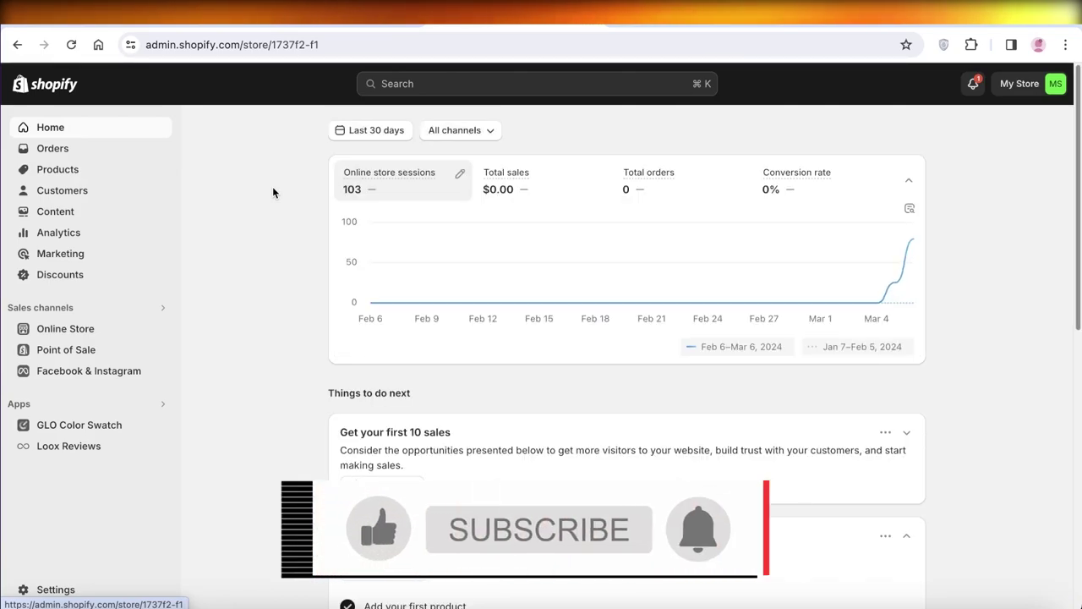